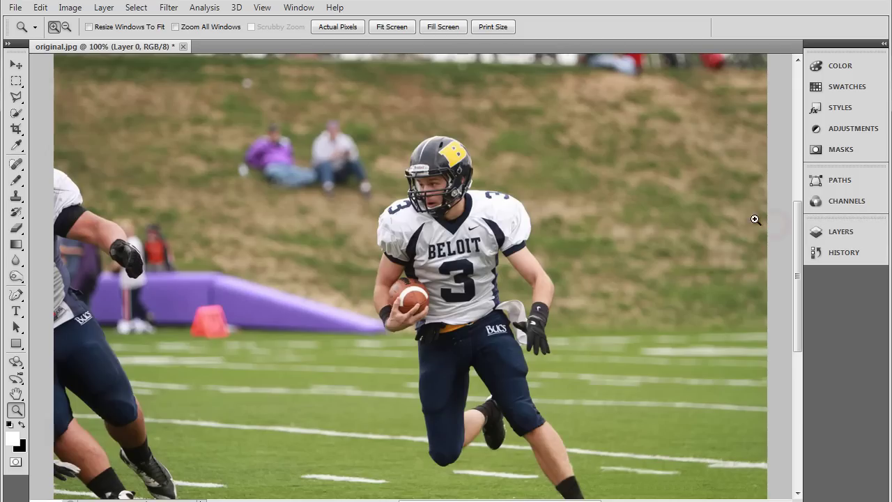
# Open the Liquify filter on the football photo and activate the Forward Warp tool.
pyautogui.click(167, 10)
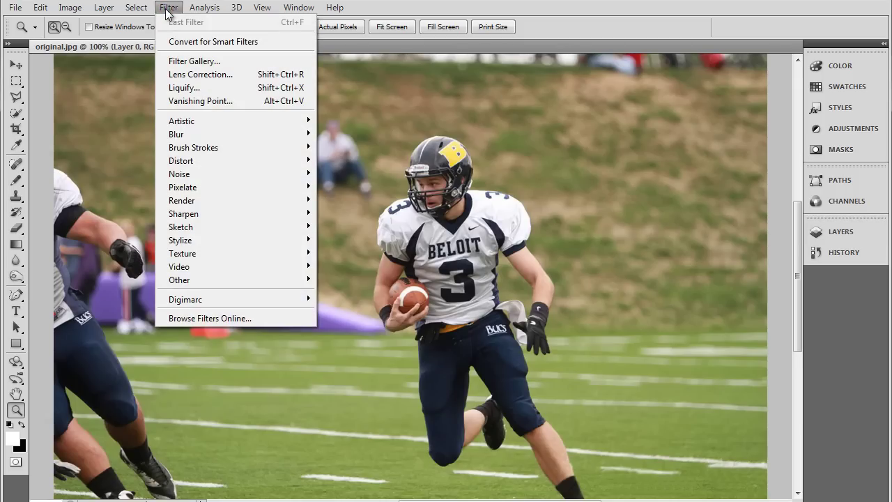
pyautogui.click(208, 91)
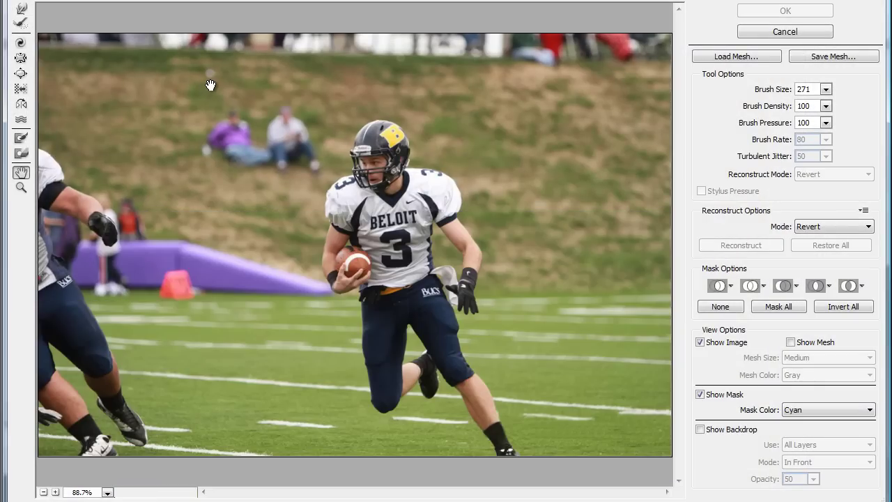
pyautogui.click(21, 9)
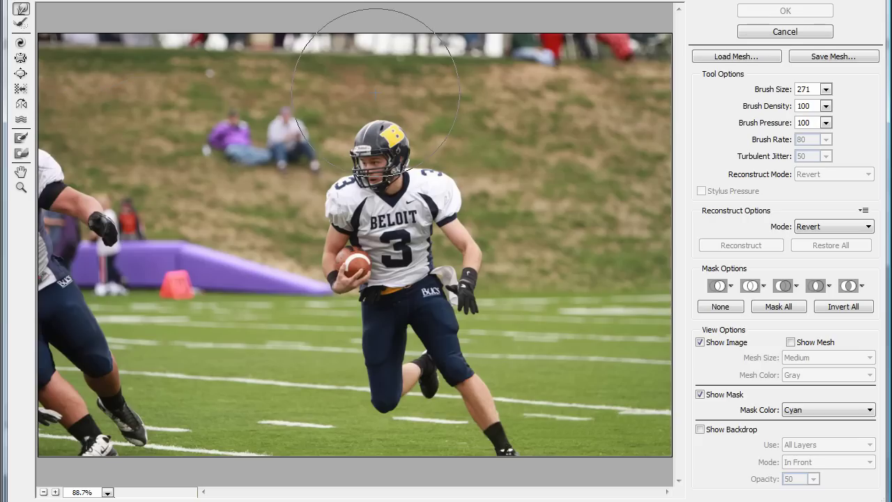
# Reduce the Liquify brush size to 31.
pyautogui.click(825, 89)
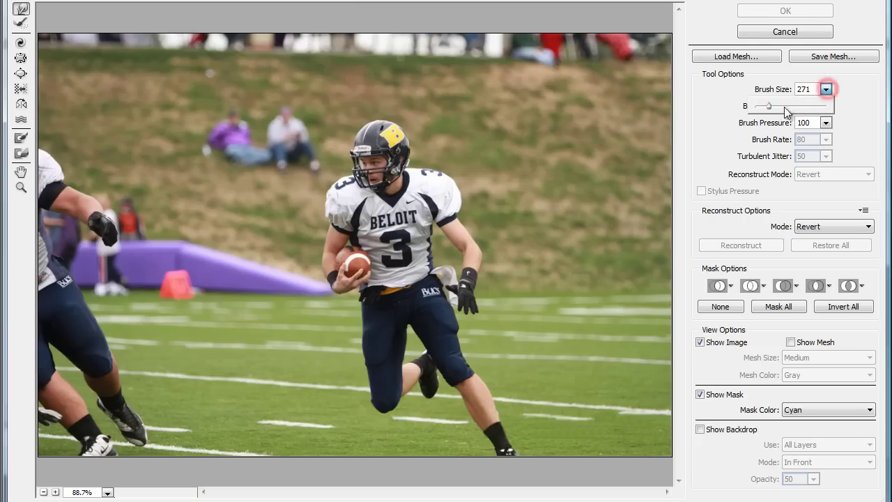
pyautogui.moveTo(770, 108); pyautogui.dragTo(759, 109)
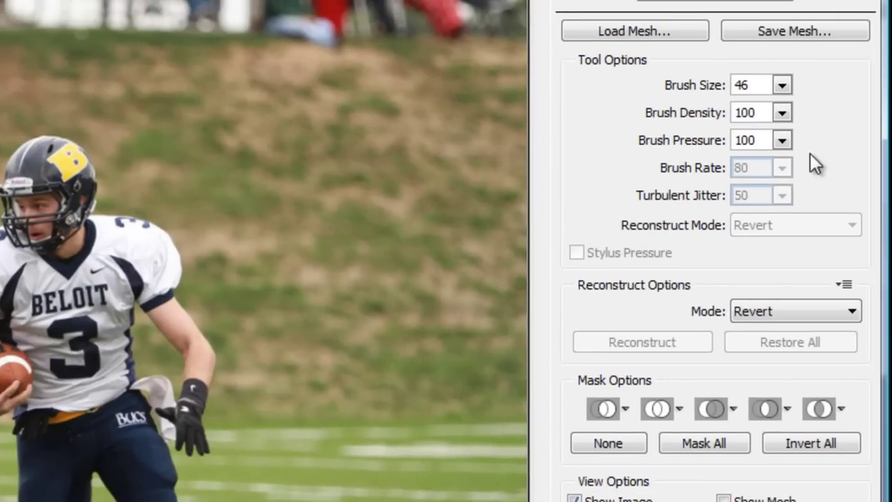
pyautogui.click(780, 87)
pyautogui.moveTo(671, 117); pyautogui.dragTo(669, 116)
pyautogui.click(845, 125)
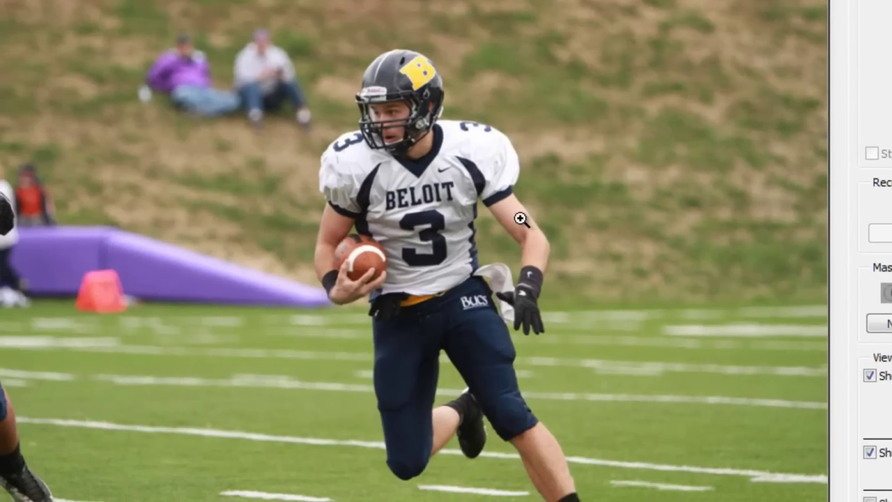
# Try a long Forward Warp stroke from the player's bare upper arm into the jersey and undo it.
pyautogui.click(520, 219)
pyautogui.click(485, 226)
pyautogui.click(330, 230)
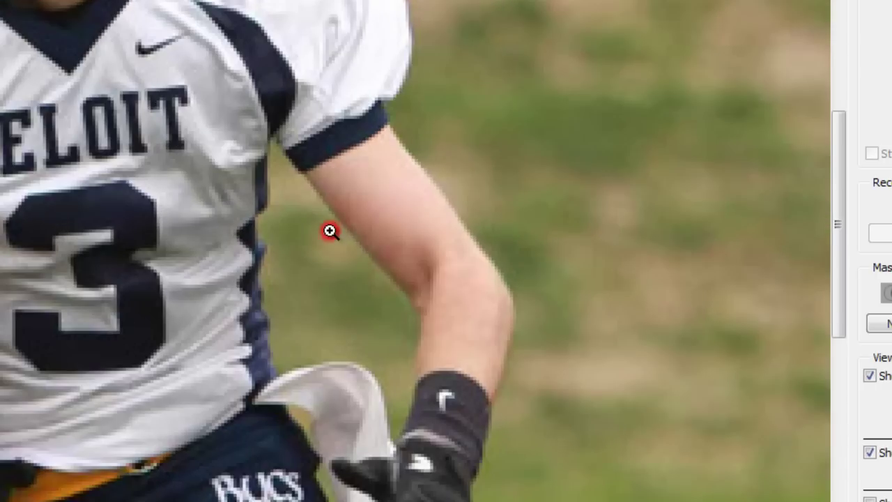
pyautogui.click(388, 215)
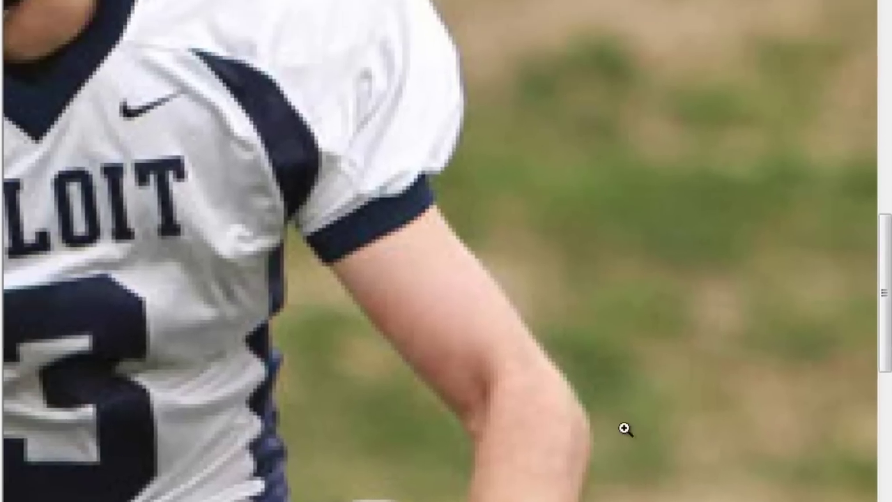
pyautogui.hscroll(-3, 467, 257)
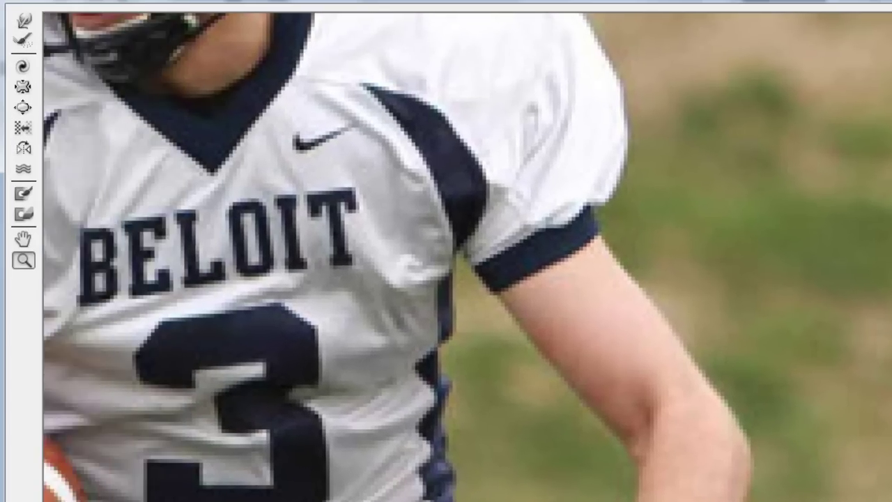
pyautogui.click(24, 20)
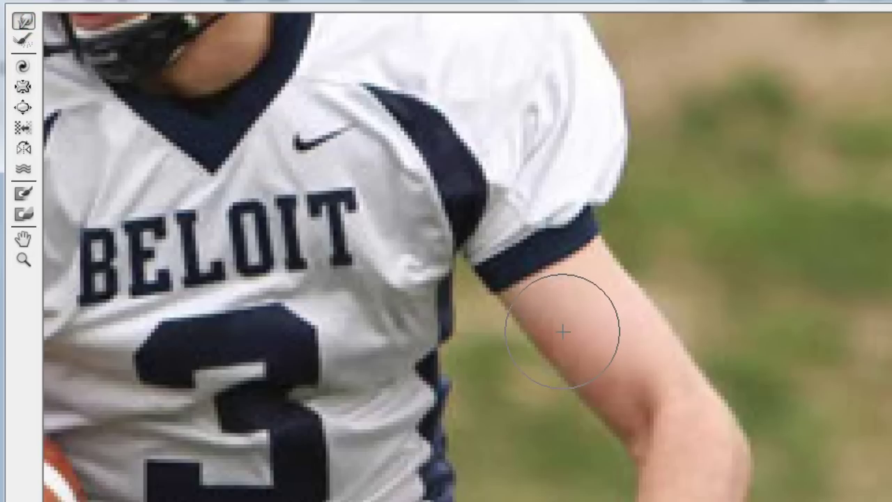
pyautogui.moveTo(562, 331)
pyautogui.mouseDown()
pyautogui.moveTo(521, 328)
pyautogui.moveTo(369, 395)
pyautogui.mouseUp()
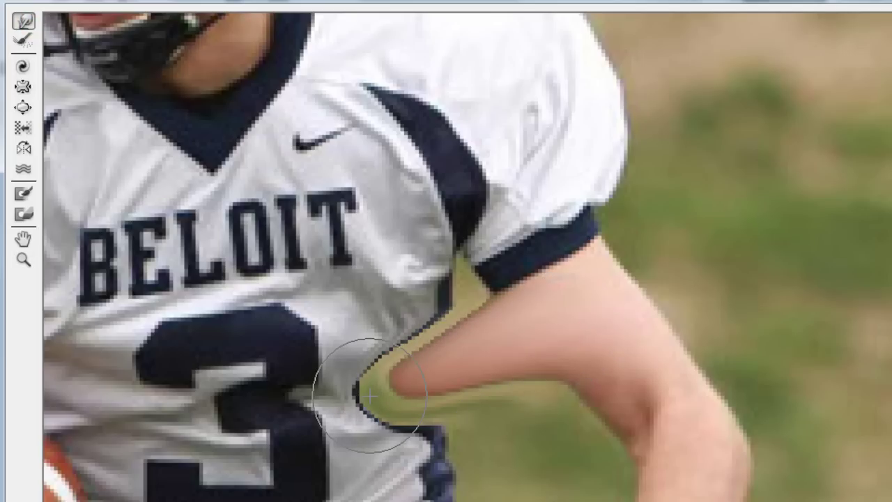
pyautogui.hotkey('ctrl', 'z')
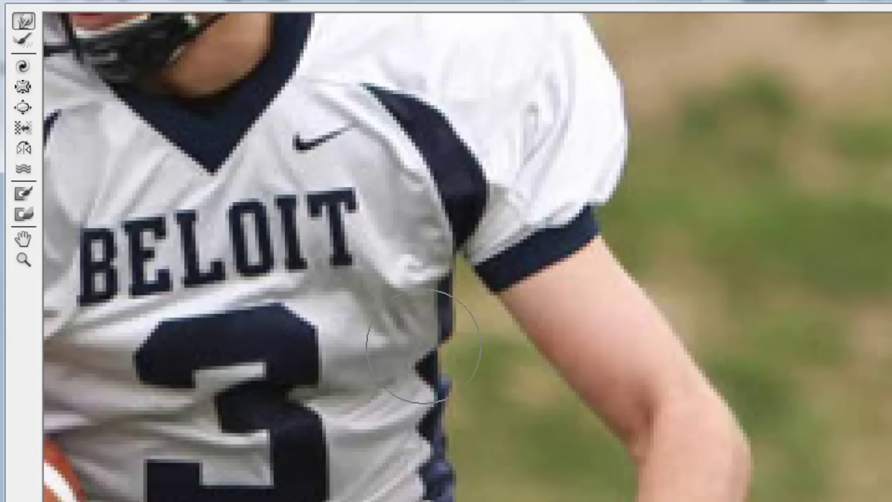
# Paint a freeze mask around the bare arm, covering the jersey side, shoulder, outer background, towel and glove.
pyautogui.click(30, 196)
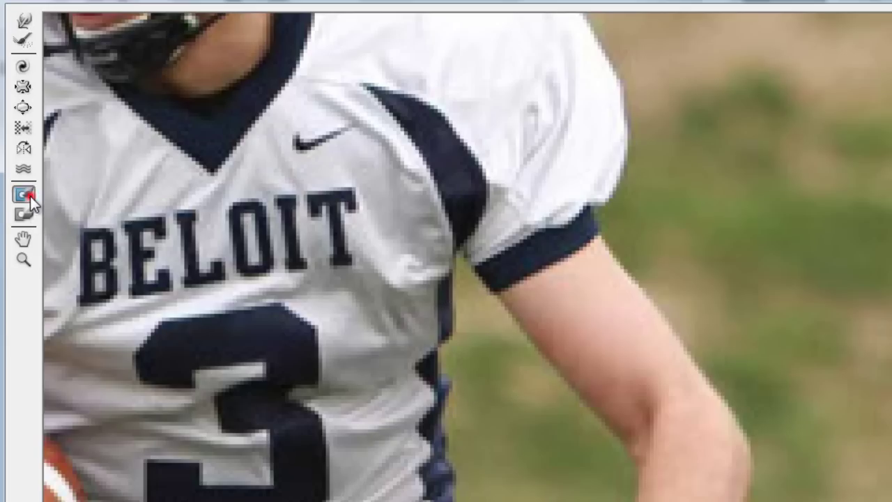
pyautogui.moveTo(409, 325); pyautogui.dragTo(422, 501)
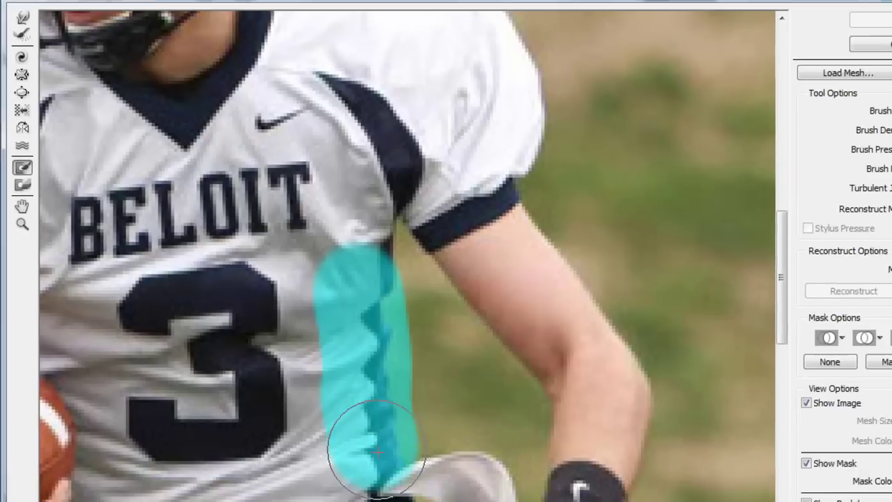
pyautogui.moveTo(377, 451)
pyautogui.mouseDown()
pyautogui.moveTo(383, 466)
pyautogui.moveTo(465, 487)
pyautogui.mouseUp()
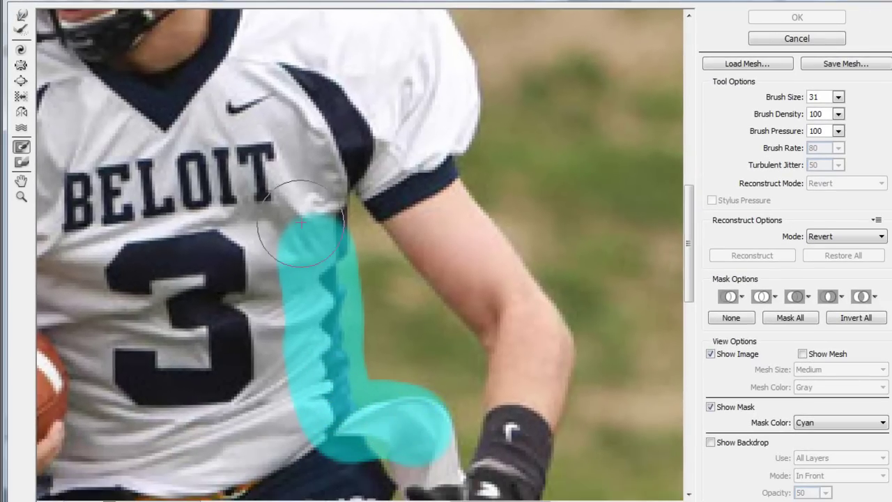
pyautogui.moveTo(296, 232)
pyautogui.mouseDown()
pyautogui.moveTo(309, 230)
pyautogui.moveTo(327, 157)
pyautogui.moveTo(317, 171)
pyautogui.moveTo(400, 135)
pyautogui.moveTo(536, 98)
pyautogui.moveTo(521, 108)
pyautogui.moveTo(578, 193)
pyautogui.moveTo(647, 259)
pyautogui.moveTo(587, 110)
pyautogui.moveTo(597, 304)
pyautogui.mouseUp()
pyautogui.moveTo(645, 321); pyautogui.dragTo(656, 476)
pyautogui.moveTo(444, 479)
pyautogui.mouseDown()
pyautogui.moveTo(635, 497)
pyautogui.moveTo(351, 394)
pyautogui.moveTo(411, 448)
pyautogui.moveTo(271, 307)
pyautogui.moveTo(264, 189)
pyautogui.moveTo(274, 79)
pyautogui.moveTo(301, 49)
pyautogui.moveTo(317, 50)
pyautogui.moveTo(254, 176)
pyautogui.mouseUp()
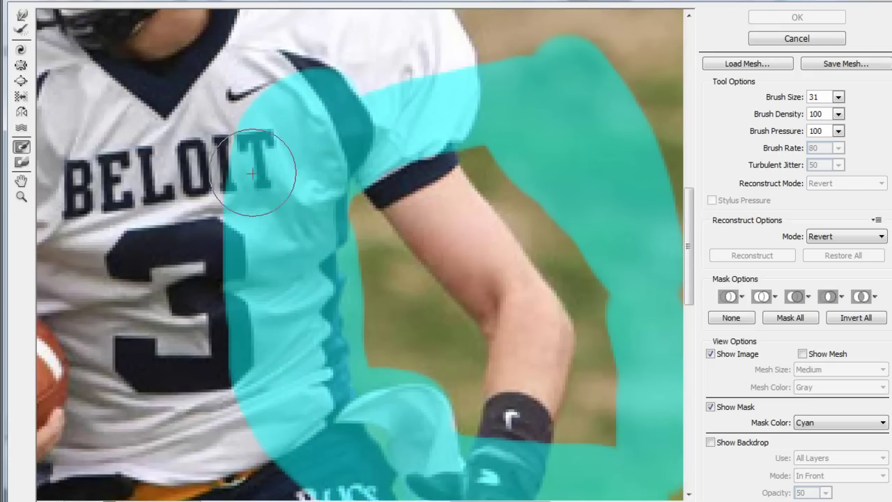
# Bulge the outer edge of the upper arm slightly outward with short Forward Warp strokes, from sleeve to elbow.
pyautogui.click(23, 14)
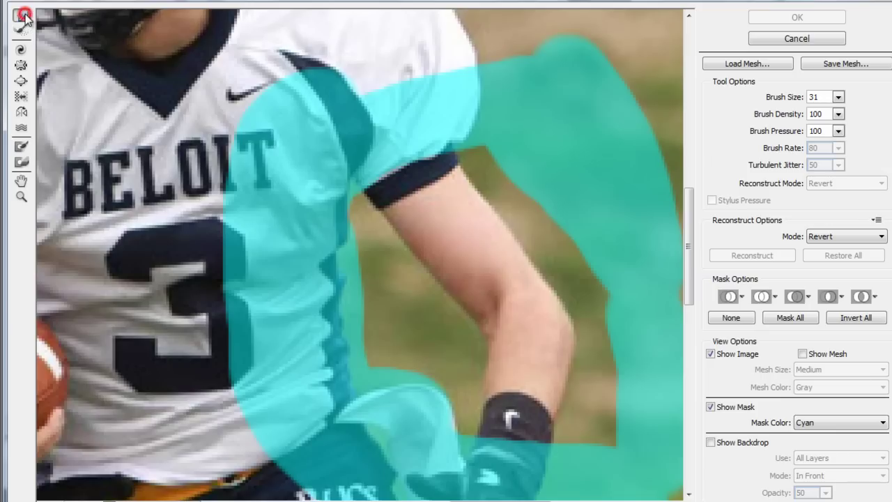
pyautogui.click(452, 208)
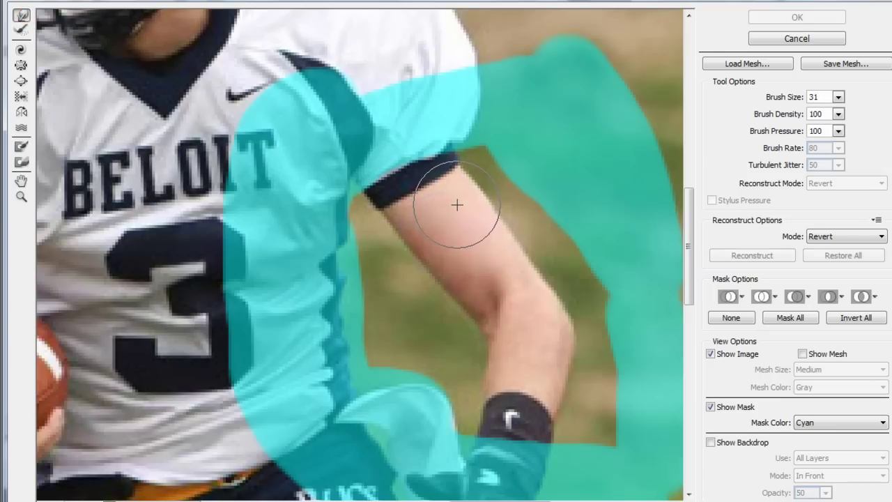
pyautogui.click(482, 240)
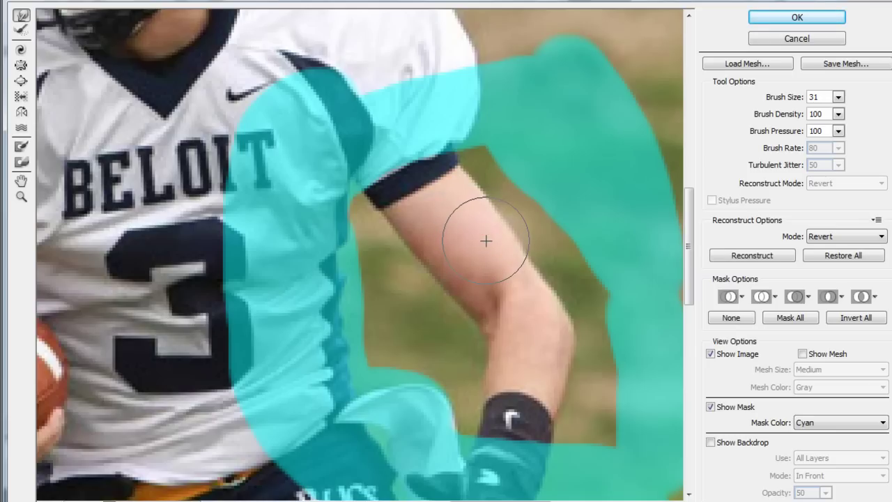
pyautogui.click(504, 261)
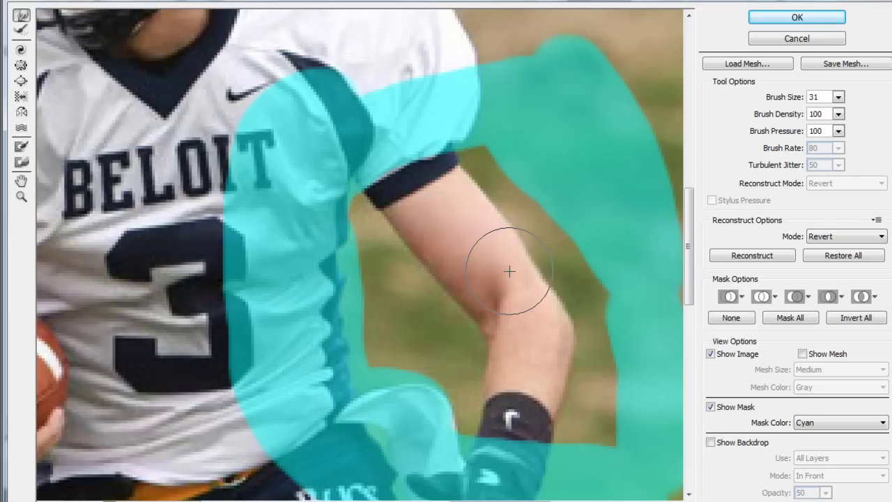
pyautogui.click(510, 273)
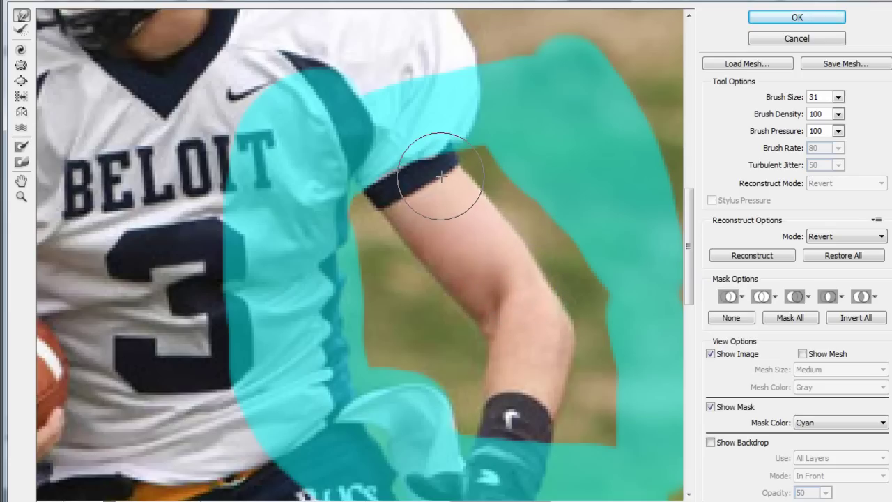
# Thicken the forearm with small Forward Warp nudges along its outer edge, the wristband and its inner edge.
pyautogui.click(545, 328)
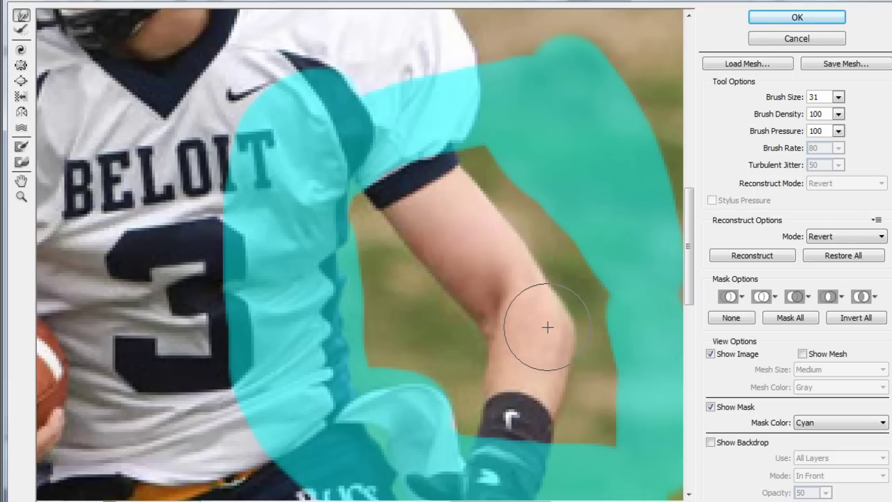
pyautogui.click(549, 356)
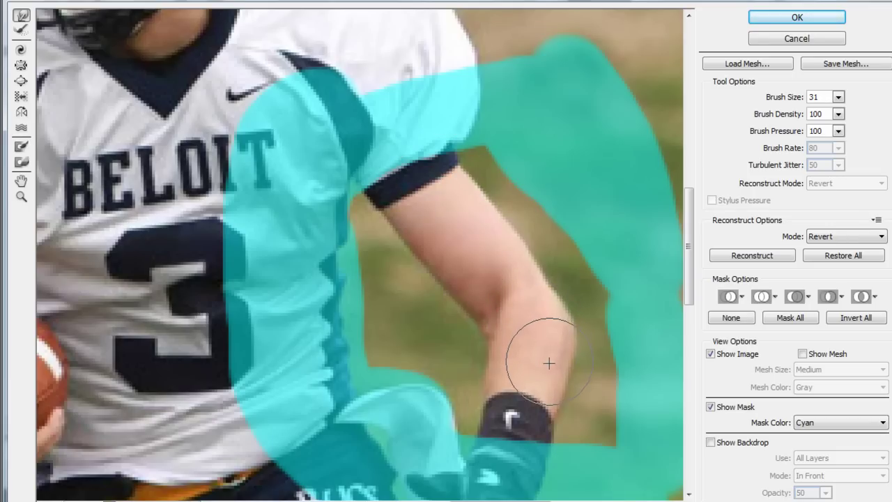
pyautogui.click(546, 381)
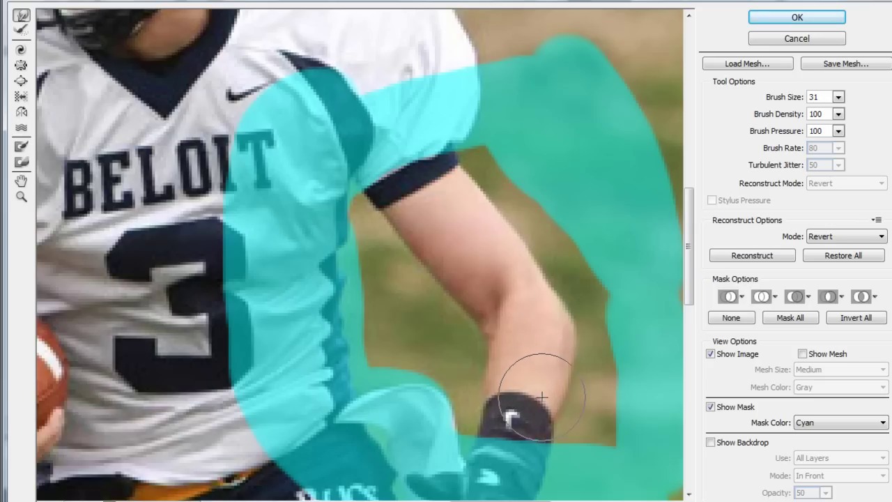
pyautogui.click(541, 404)
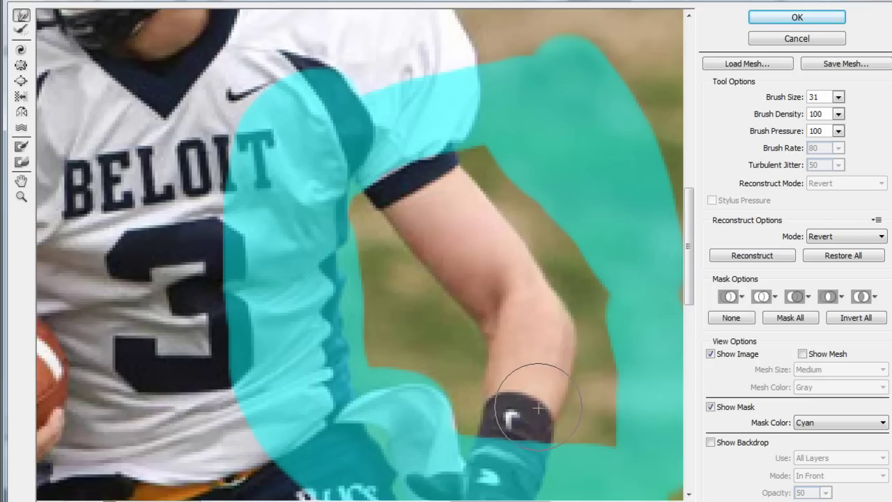
pyautogui.click(536, 421)
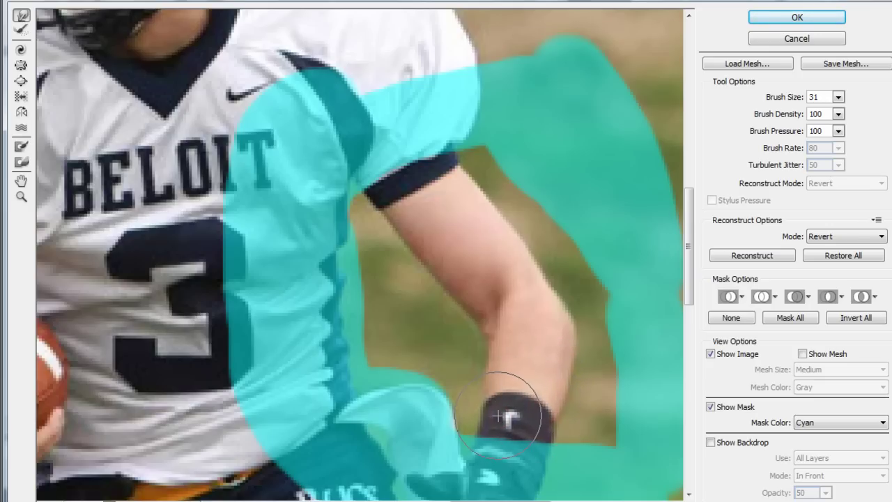
pyautogui.click(508, 383)
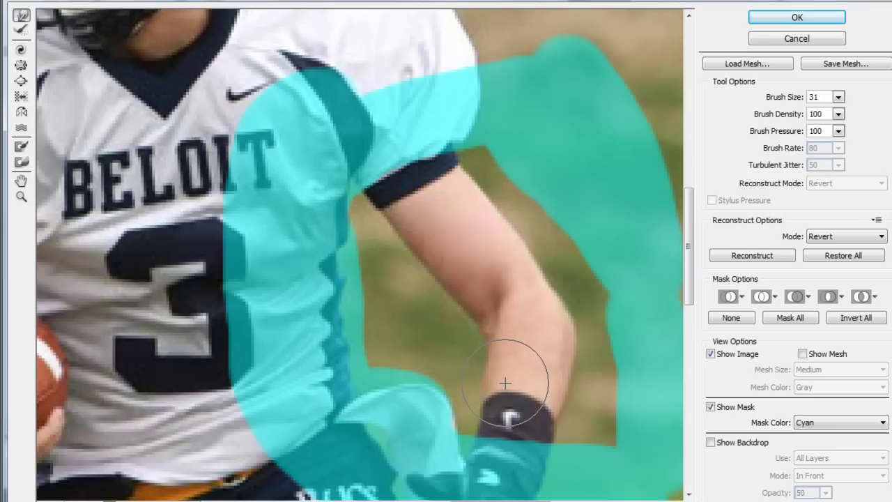
pyautogui.click(509, 364)
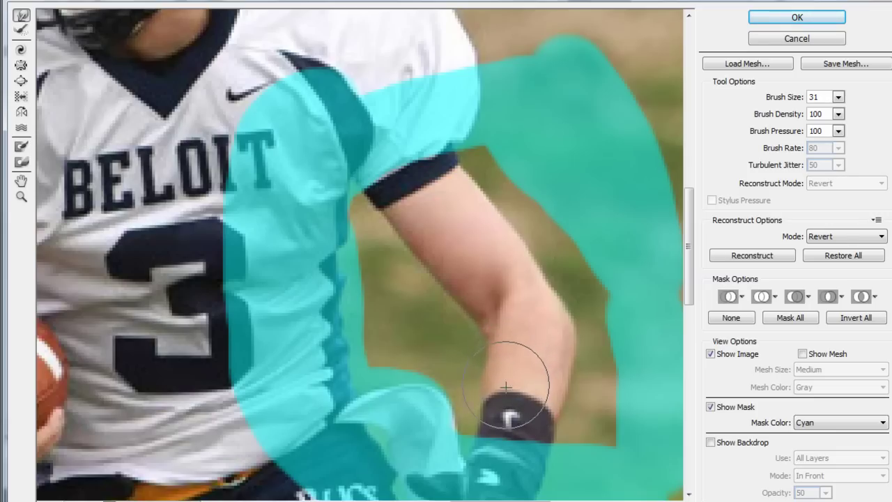
pyautogui.click(501, 378)
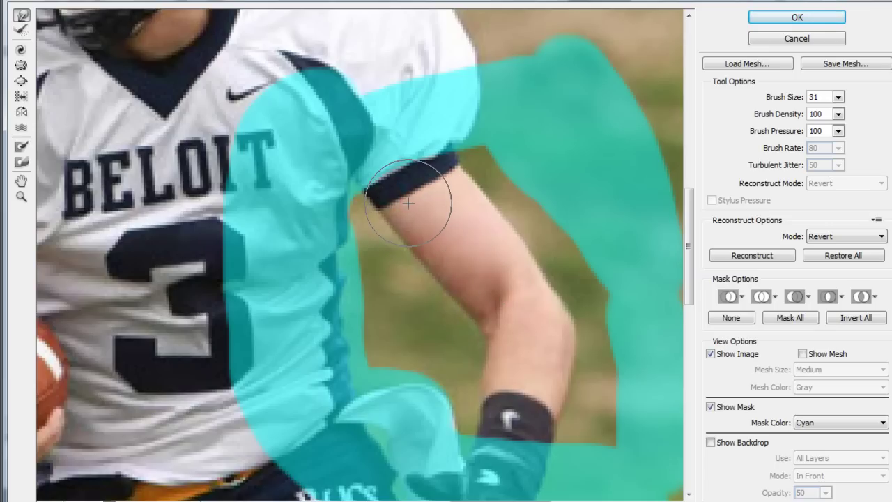
# Push the inner edge of the upper arm toward the torso with small warp strokes, from sleeve to elbow crease.
pyautogui.moveTo(404, 200)
pyautogui.mouseDown()
pyautogui.moveTo(408, 189)
pyautogui.moveTo(418, 200)
pyautogui.moveTo(420, 227)
pyautogui.mouseUp()
pyautogui.click(421, 226)
pyautogui.click(444, 242)
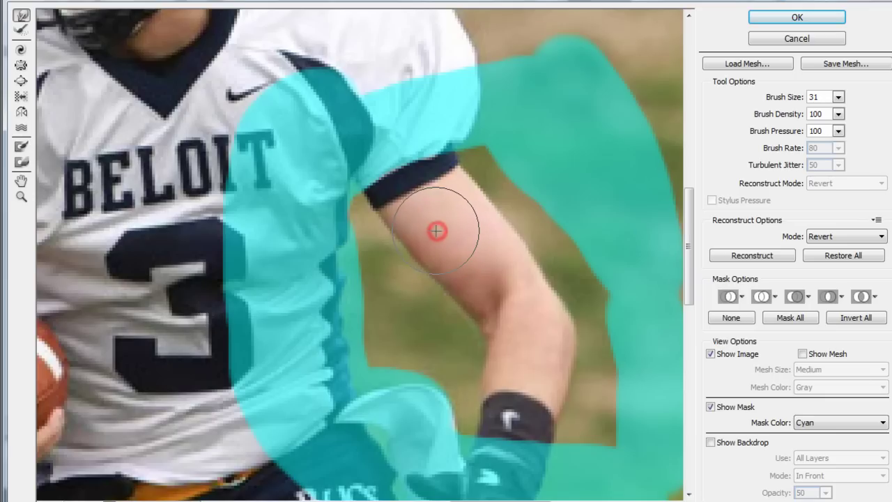
pyautogui.moveTo(464, 255); pyautogui.dragTo(464, 257)
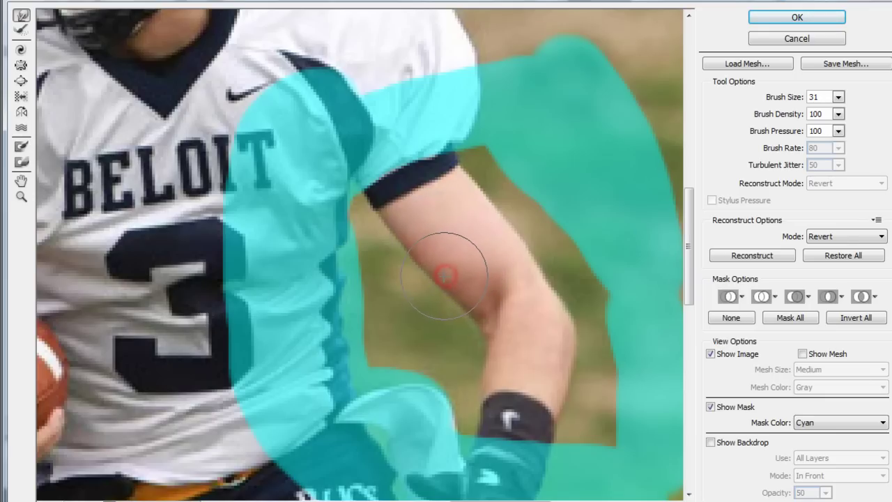
pyautogui.click(466, 293)
pyautogui.moveTo(480, 302); pyautogui.dragTo(472, 299)
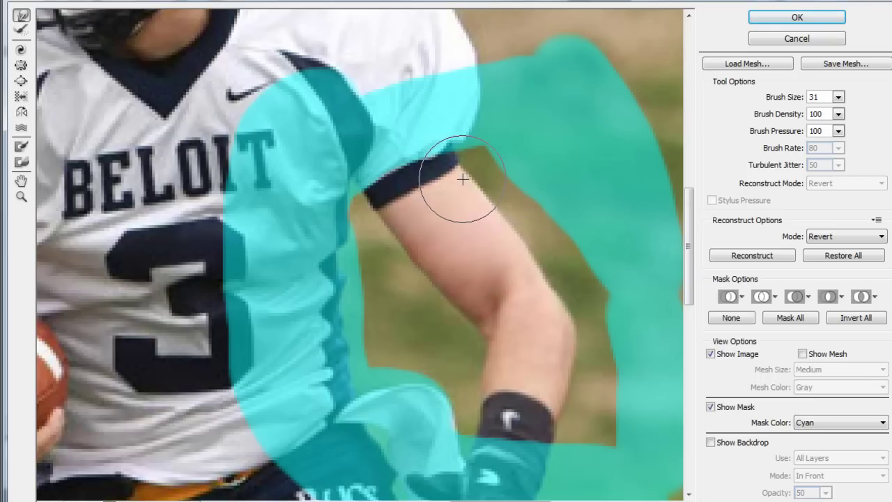
# Try one long warp stroke from the sleeve cuff down past the elbow to the frozen background and undo it.
pyautogui.moveTo(462, 180)
pyautogui.mouseDown()
pyautogui.moveTo(622, 352)
pyautogui.moveTo(611, 333)
pyautogui.mouseUp()
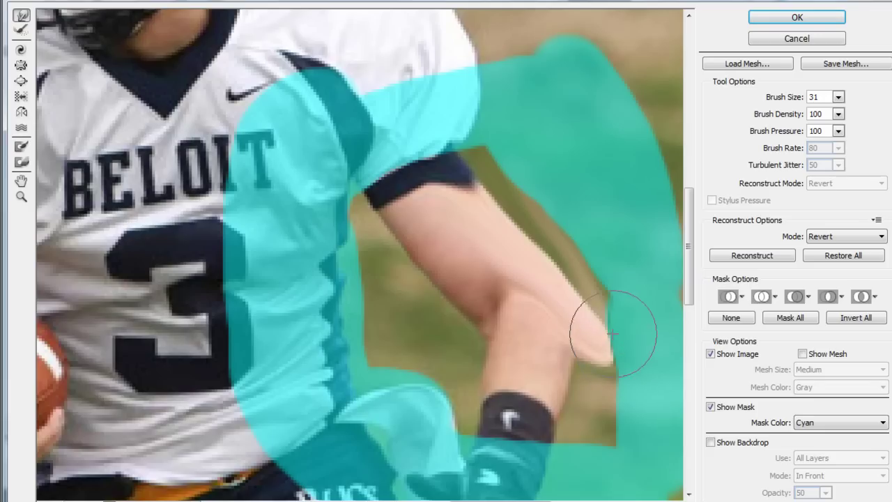
pyautogui.hotkey('ctrl', 'space')
pyautogui.hotkey('ctrl', 'z')
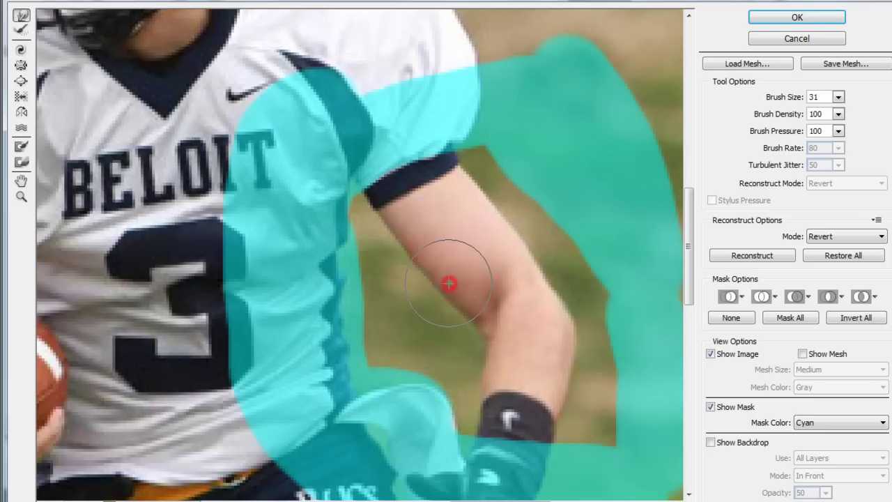
# Nudge the middle of the inner upper arm slightly farther toward the torso with the Forward Warp tool.
pyautogui.moveTo(443, 265); pyautogui.dragTo(440, 266)
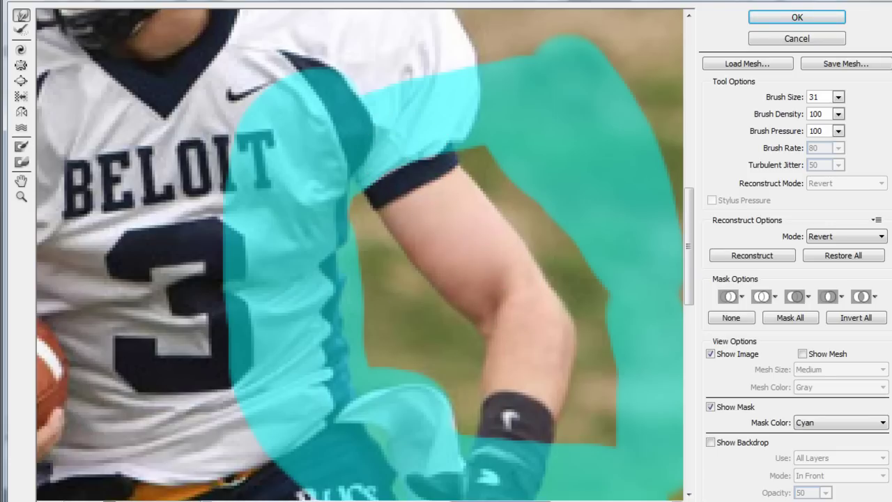
# Try bulging the inner edge of the ball-carrying upper arm toward the torso with one warp stroke and undo it.
pyautogui.hscroll(-5, 360, 255)
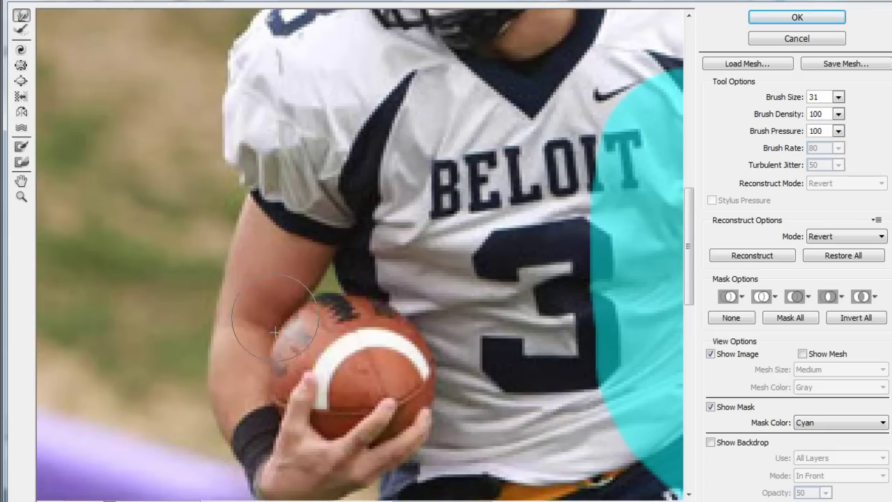
pyautogui.moveTo(286, 275)
pyautogui.mouseDown()
pyautogui.moveTo(319, 302)
pyautogui.moveTo(310, 187)
pyautogui.mouseUp()
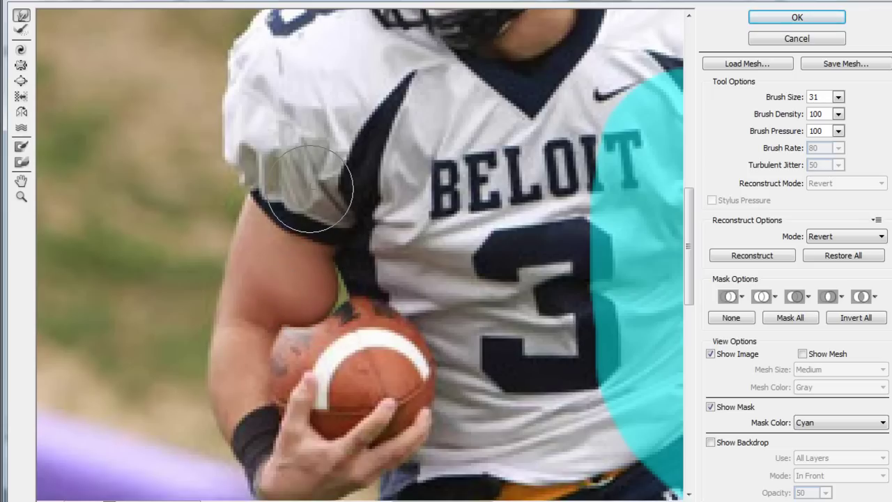
pyautogui.hotkey('ctrl', 'z')
pyautogui.moveTo(310, 187); pyautogui.dragTo(276, 160)
# Paint a freeze mask over the football, the hand holding it and the adjacent side of the jersey.
pyautogui.click(23, 148)
pyautogui.moveTo(322, 326)
pyautogui.mouseDown()
pyautogui.moveTo(338, 327)
pyautogui.moveTo(296, 366)
pyautogui.moveTo(303, 393)
pyautogui.mouseUp()
pyautogui.moveTo(334, 344)
pyautogui.mouseDown()
pyautogui.moveTo(348, 317)
pyautogui.moveTo(376, 327)
pyautogui.moveTo(411, 362)
pyautogui.moveTo(369, 220)
pyautogui.moveTo(374, 242)
pyautogui.moveTo(415, 278)
pyautogui.moveTo(390, 359)
pyautogui.moveTo(366, 394)
pyautogui.moveTo(314, 420)
pyautogui.moveTo(338, 383)
pyautogui.moveTo(411, 446)
pyautogui.moveTo(442, 428)
pyautogui.mouseUp()
# Thicken the ball-carrying upper arm with small Forward Warp strokes below the sleeve cuff and along its outer edge.
pyautogui.click(23, 13)
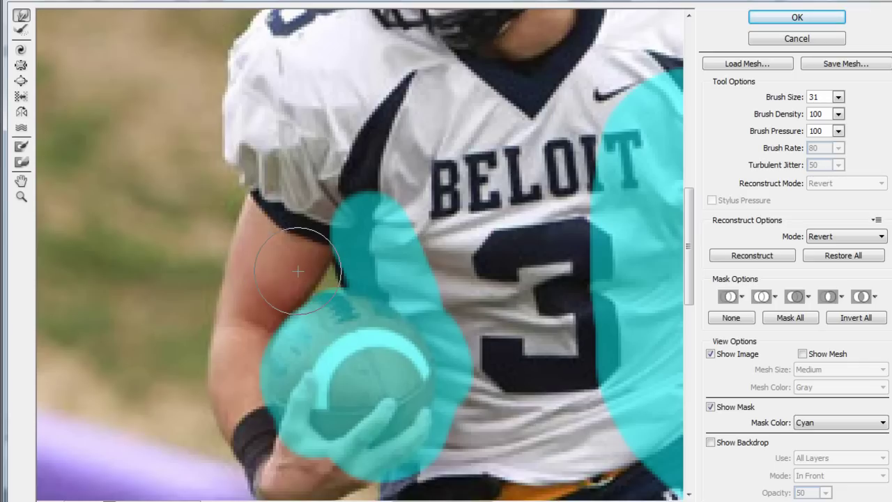
pyautogui.moveTo(298, 271)
pyautogui.mouseDown()
pyautogui.moveTo(247, 255)
pyautogui.moveTo(246, 240)
pyautogui.mouseUp()
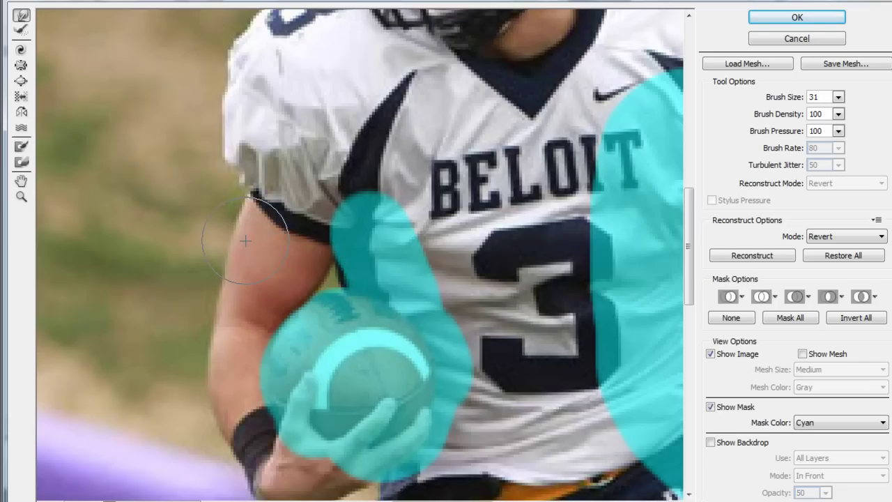
pyautogui.moveTo(246, 271)
pyautogui.mouseDown()
pyautogui.moveTo(216, 333)
pyautogui.moveTo(221, 308)
pyautogui.mouseUp()
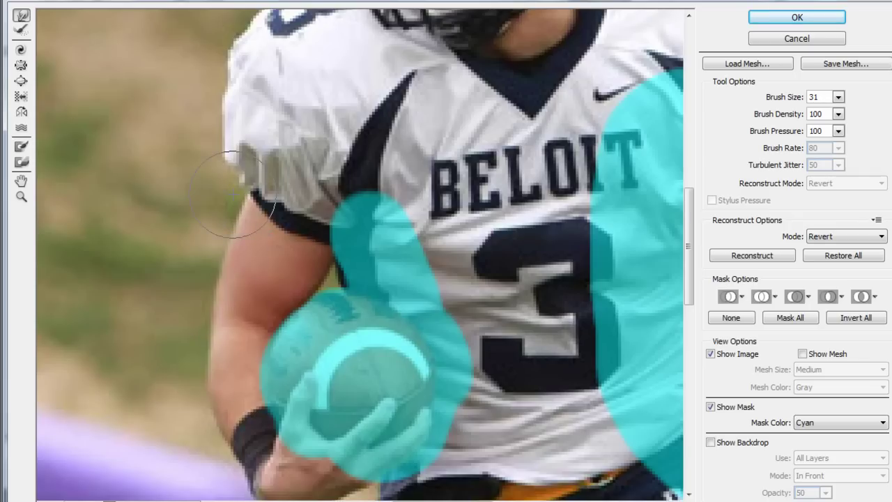
# Push the outer edge of the ball-carrying forearm slightly outward with small warp nudges between elbow and wristband.
pyautogui.click(219, 389)
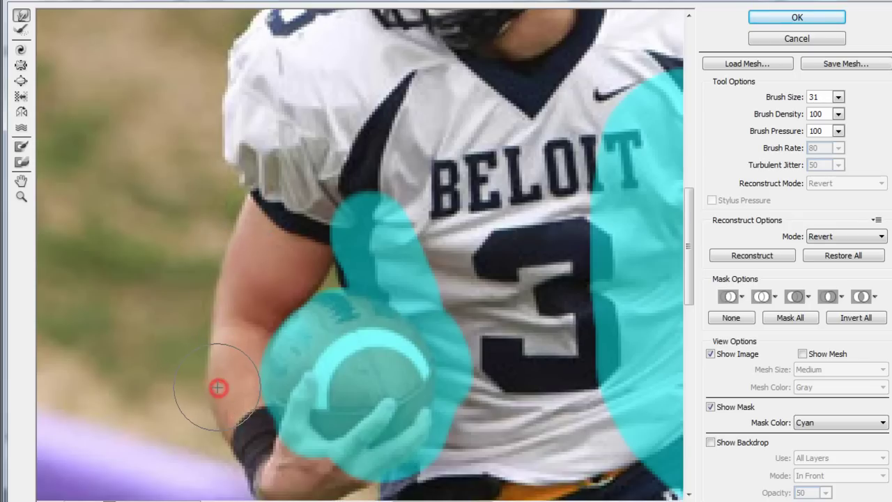
pyautogui.click(225, 394)
pyautogui.click(232, 415)
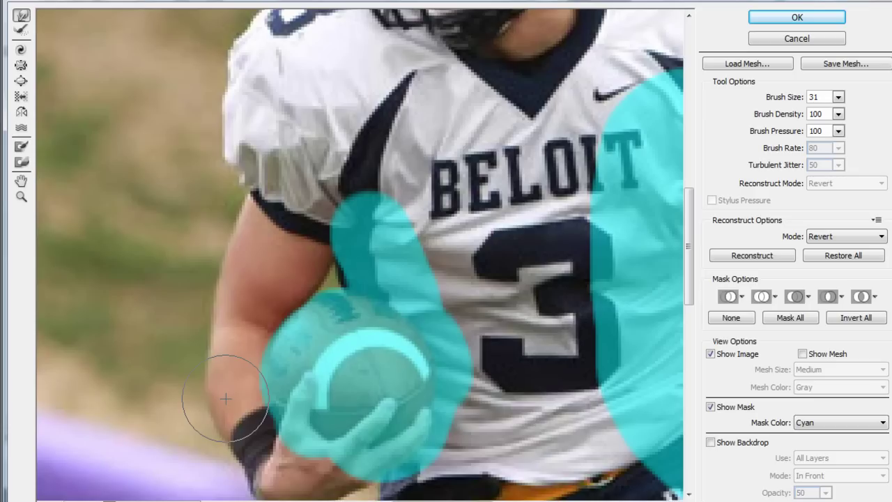
pyautogui.click(224, 399)
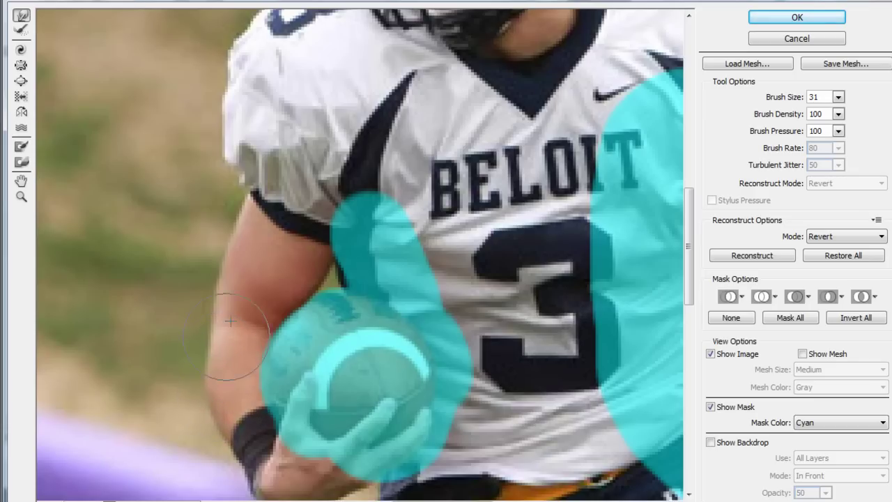
# Push the puffy outer edge of the sleeve above the ball-carrying arm inward toward the shoulder.
pyautogui.scroll(3, 237, 334)
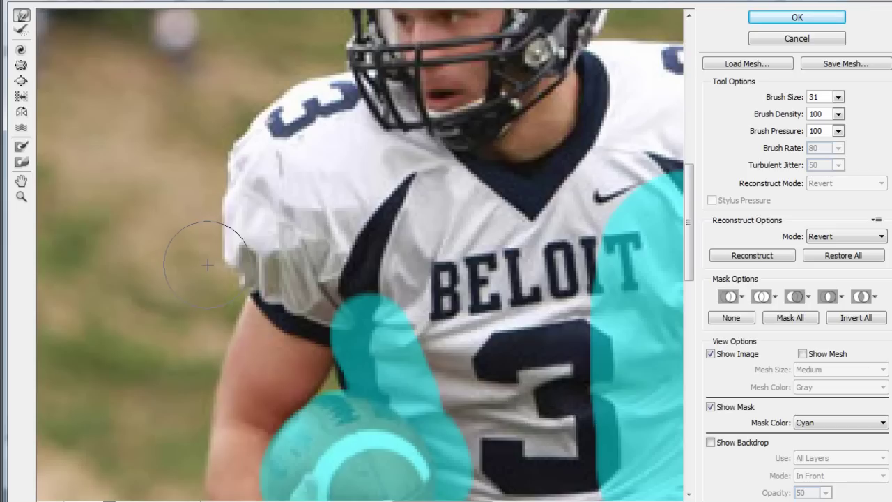
pyautogui.moveTo(212, 268)
pyautogui.mouseDown()
pyautogui.moveTo(219, 249)
pyautogui.moveTo(209, 219)
pyautogui.moveTo(204, 231)
pyautogui.moveTo(213, 198)
pyautogui.mouseUp()
pyautogui.moveTo(202, 133); pyautogui.dragTo(213, 132)
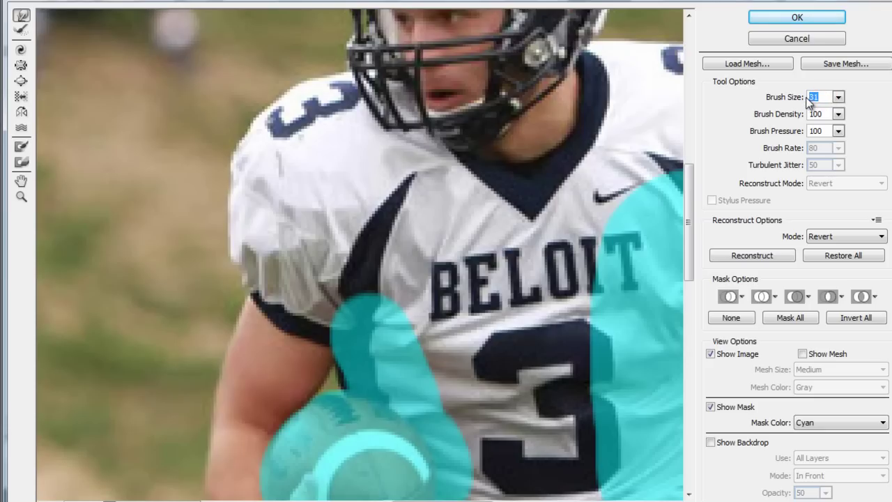
# Set the brush size to 40 and nudge the same sleeve's outer edge farther inward from shoulder to cuff.
pyautogui.write('40')
pyautogui.click(186, 193)
pyautogui.click(194, 144)
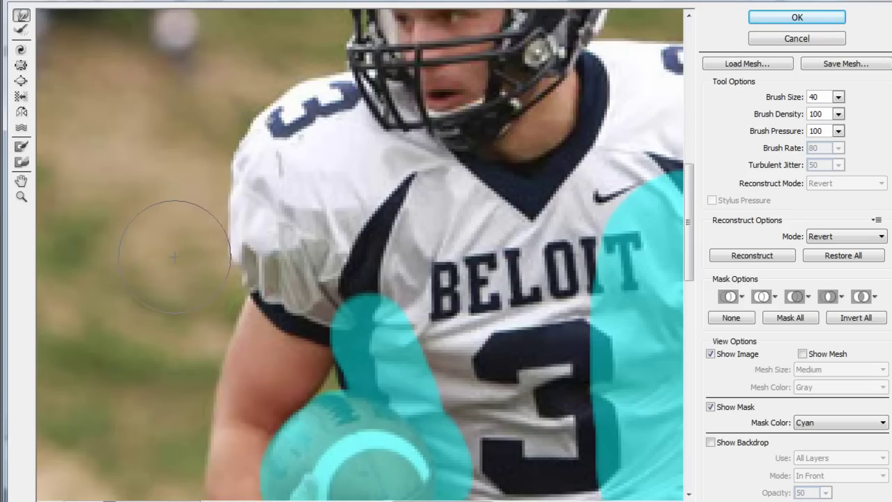
pyautogui.click(199, 258)
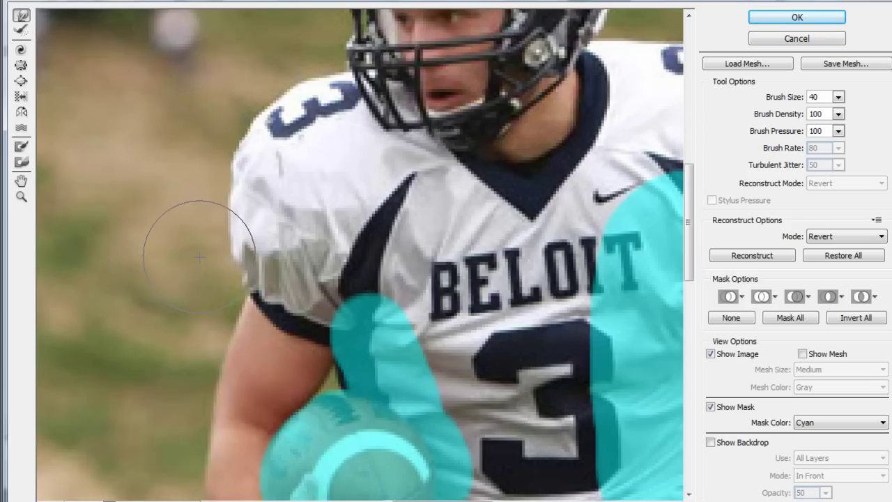
pyautogui.click(195, 149)
pyautogui.click(187, 206)
pyautogui.click(195, 258)
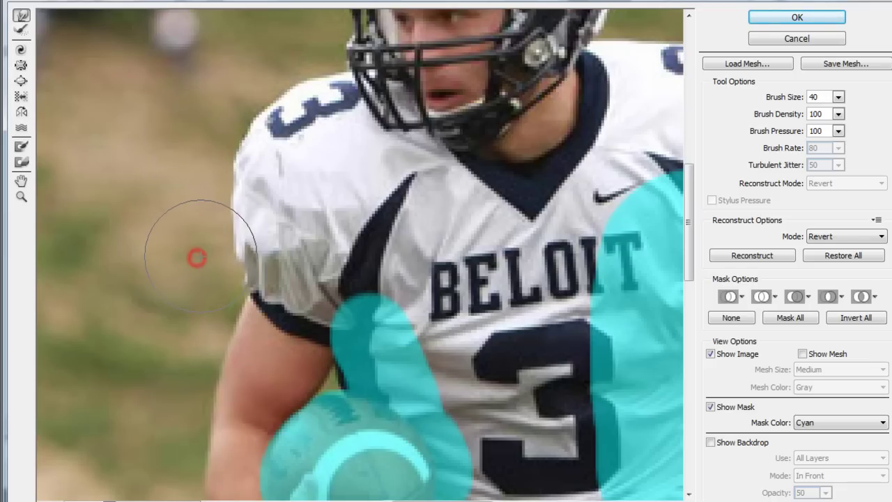
# Thaw the outer edge of the opposite sleeve, and freeze the nearby background plus the shoulder and inner sleeve.
pyautogui.moveTo(392, 500); pyautogui.dragTo(488, 500)
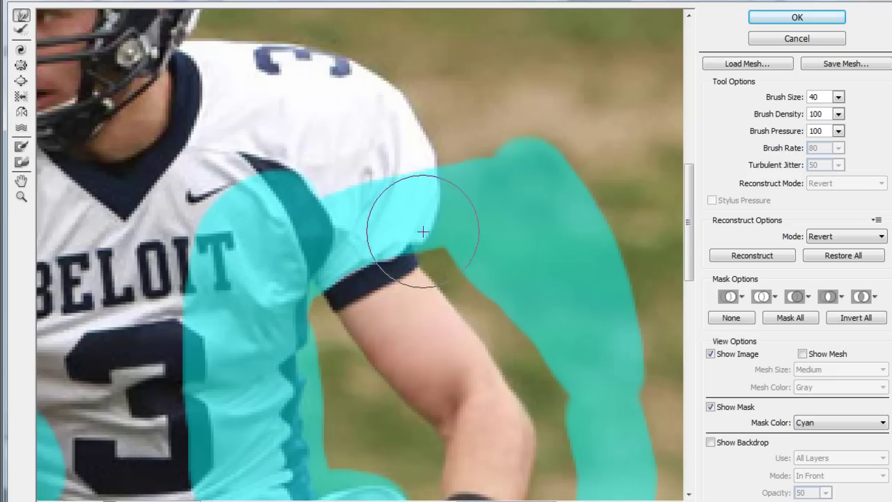
pyautogui.click(21, 163)
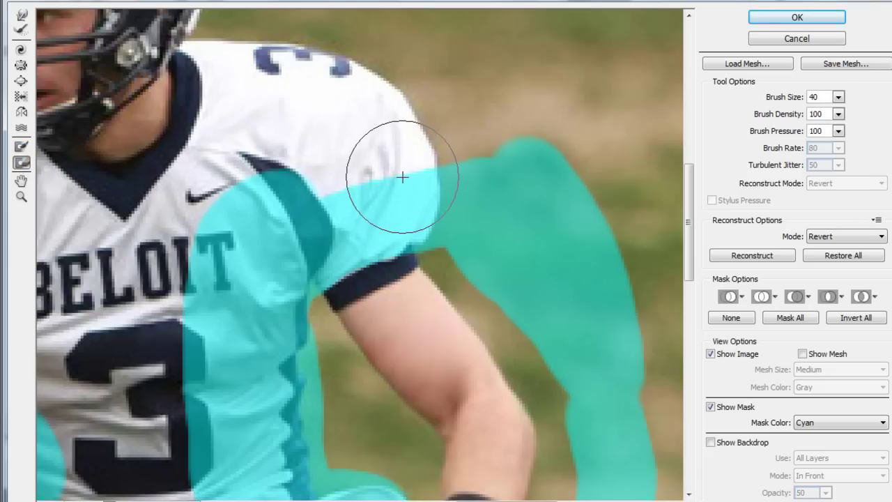
pyautogui.moveTo(355, 179)
pyautogui.mouseDown()
pyautogui.moveTo(428, 181)
pyautogui.moveTo(456, 167)
pyautogui.moveTo(444, 221)
pyautogui.mouseUp()
pyautogui.click(20, 147)
pyautogui.moveTo(550, 139)
pyautogui.mouseDown()
pyautogui.moveTo(535, 91)
pyautogui.moveTo(494, 17)
pyautogui.mouseUp()
pyautogui.moveTo(341, 64)
pyautogui.mouseDown()
pyautogui.moveTo(319, 102)
pyautogui.moveTo(314, 185)
pyautogui.moveTo(328, 237)
pyautogui.moveTo(331, 154)
pyautogui.mouseUp()
# Push the unfrozen outer edge of that sleeve slightly inward with the Forward Warp tool.
pyautogui.click(22, 16)
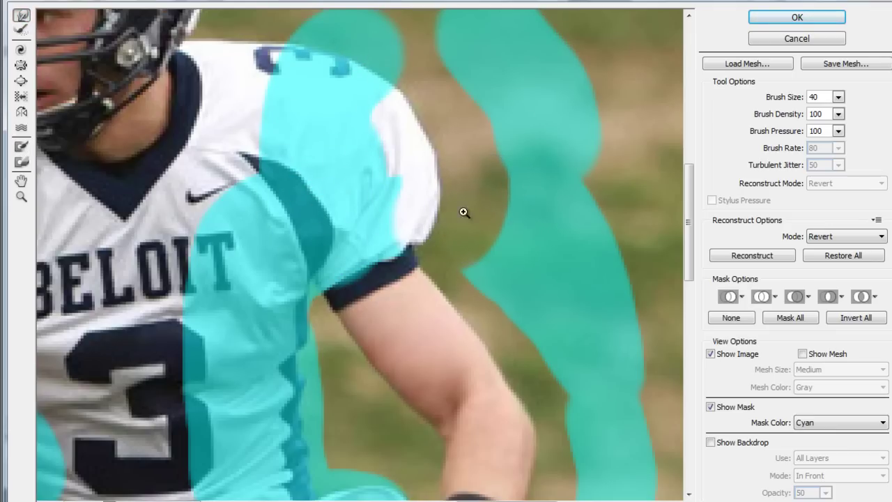
pyautogui.moveTo(455, 215)
pyautogui.mouseDown()
pyautogui.moveTo(443, 212)
pyautogui.moveTo(457, 159)
pyautogui.moveTo(432, 134)
pyautogui.moveTo(426, 100)
pyautogui.moveTo(448, 148)
pyautogui.moveTo(452, 218)
pyautogui.moveTo(454, 199)
pyautogui.moveTo(442, 199)
pyautogui.mouseUp()
# Erase the freeze mask from the side of the jersey, from the armpit down to the waist.
pyautogui.scroll(-3, 388, 317)
pyautogui.scroll(-1, 388, 317)
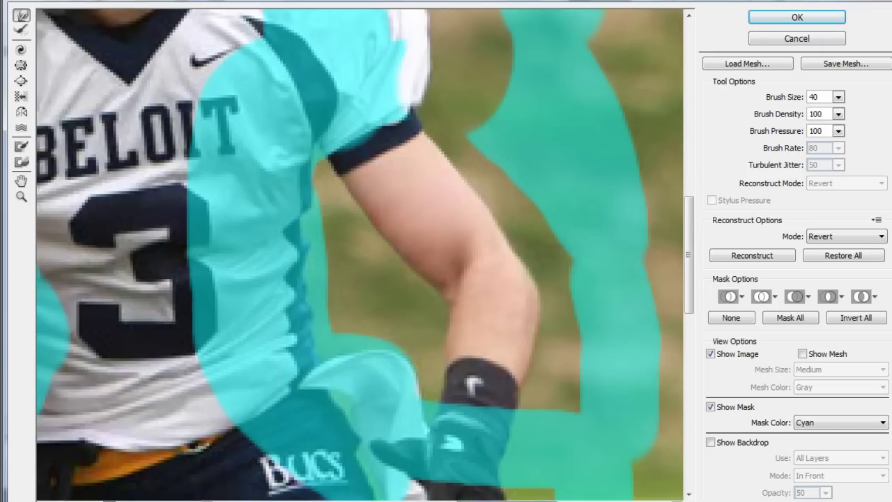
pyautogui.hscroll(-3, 360, 256)
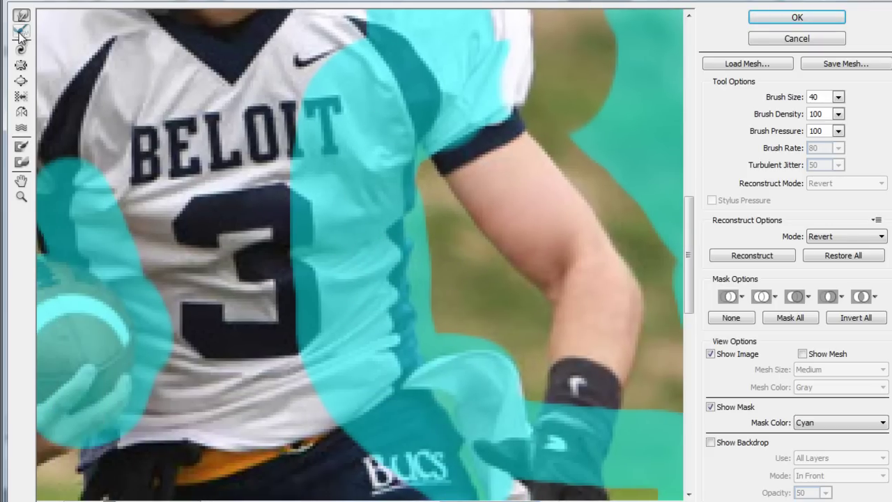
pyautogui.click(22, 163)
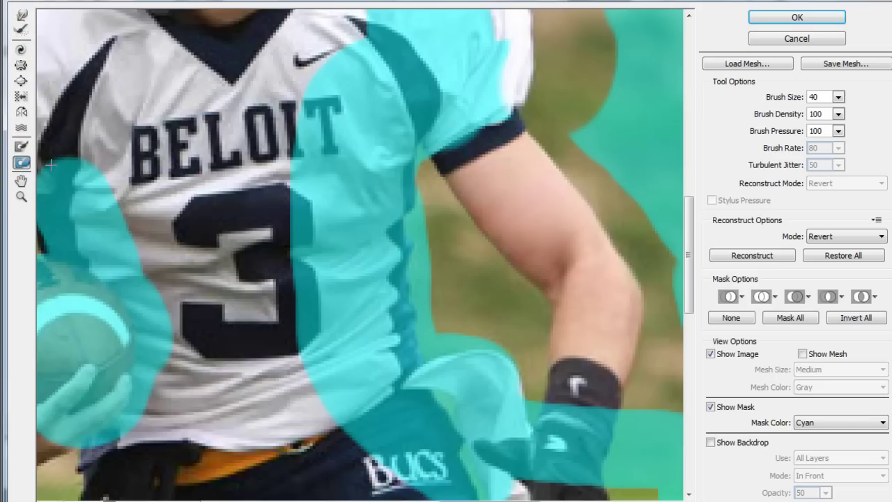
pyautogui.moveTo(362, 219)
pyautogui.mouseDown()
pyautogui.moveTo(342, 223)
pyautogui.moveTo(355, 157)
pyautogui.moveTo(392, 337)
pyautogui.moveTo(378, 418)
pyautogui.moveTo(282, 343)
pyautogui.mouseUp()
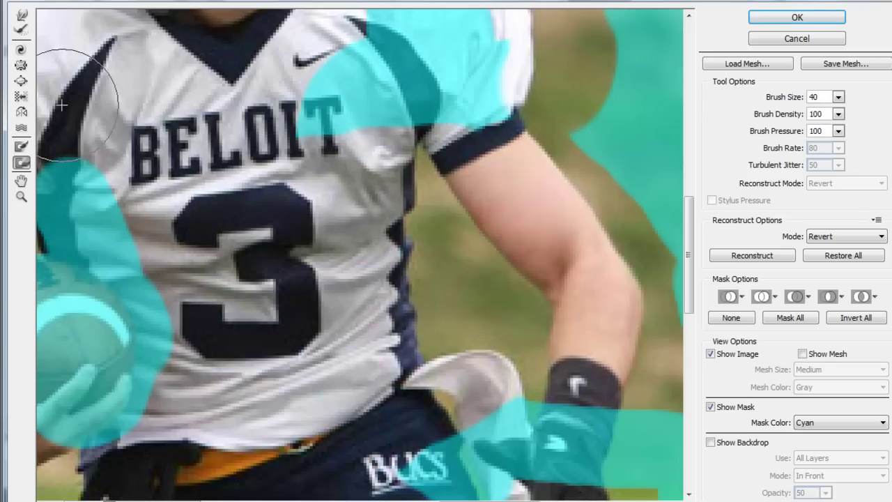
# Freeze the free arm, the hip and the middle of the jersey, leaving the torso's side edge unprotected.
pyautogui.click(23, 147)
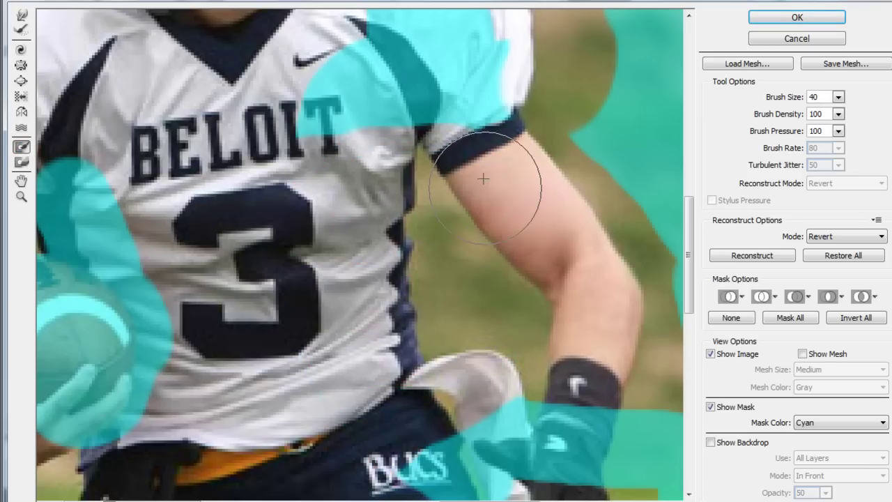
pyautogui.moveTo(468, 126)
pyautogui.mouseDown()
pyautogui.moveTo(537, 245)
pyautogui.moveTo(575, 290)
pyautogui.moveTo(590, 229)
pyautogui.moveTo(569, 352)
pyautogui.moveTo(515, 453)
pyautogui.moveTo(491, 390)
pyautogui.moveTo(495, 414)
pyautogui.moveTo(462, 395)
pyautogui.moveTo(421, 407)
pyautogui.moveTo(372, 432)
pyautogui.moveTo(352, 456)
pyautogui.mouseUp()
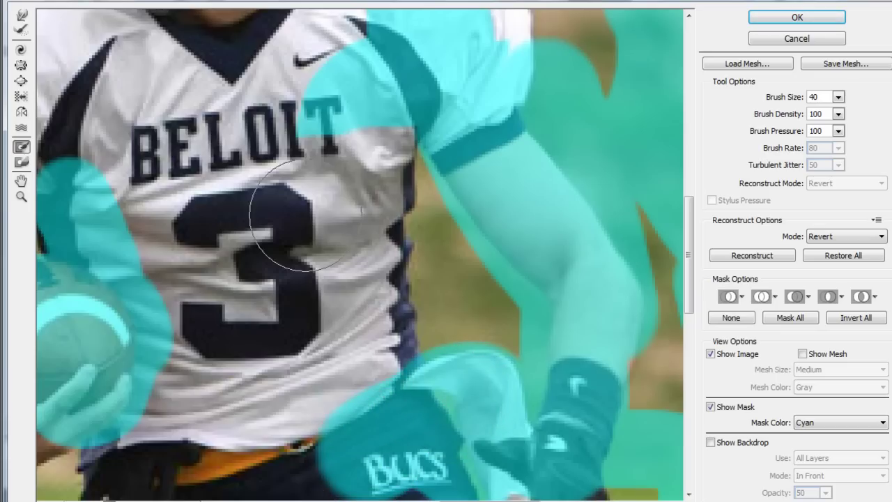
pyautogui.moveTo(377, 104)
pyautogui.mouseDown()
pyautogui.moveTo(346, 115)
pyautogui.moveTo(320, 145)
pyautogui.moveTo(302, 199)
pyautogui.moveTo(308, 347)
pyautogui.moveTo(295, 384)
pyautogui.mouseUp()
# Push the unfrozen side of the torso inward with Forward Warp strokes to slim the waist.
pyautogui.click(22, 14)
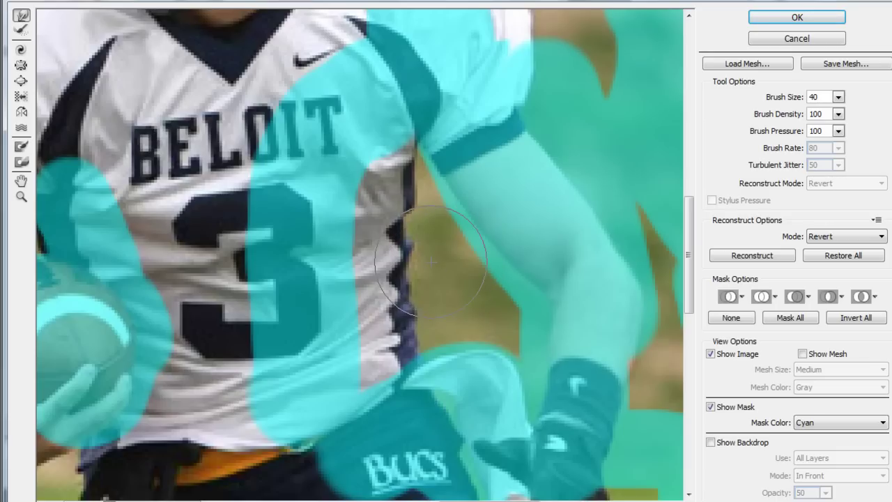
pyautogui.moveTo(433, 257)
pyautogui.mouseDown()
pyautogui.moveTo(427, 352)
pyautogui.moveTo(427, 335)
pyautogui.mouseUp()
pyautogui.click(427, 205)
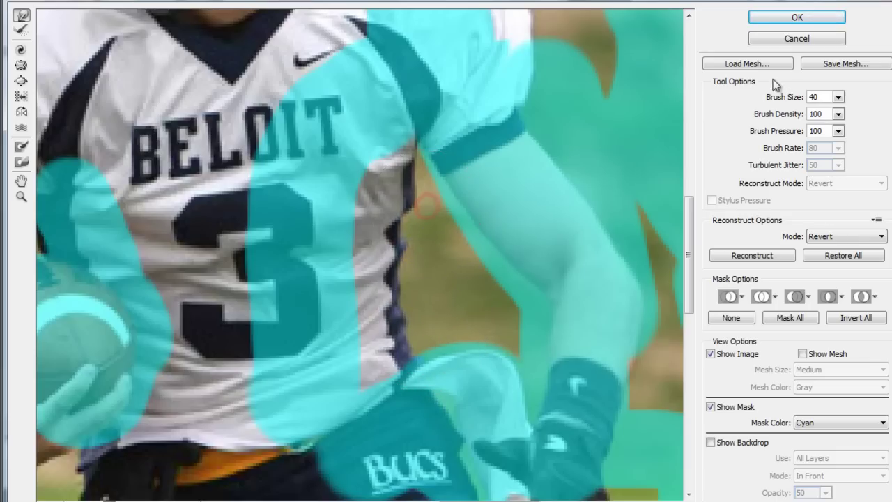
# Refine the slimmed torso edge with small warp nudges, first at brush size 16, then at 46.
pyautogui.click(839, 97)
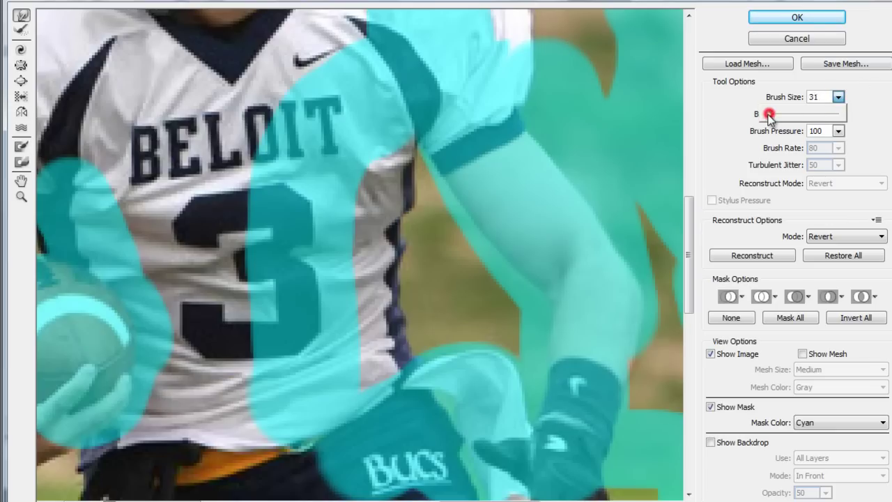
pyautogui.click(421, 209)
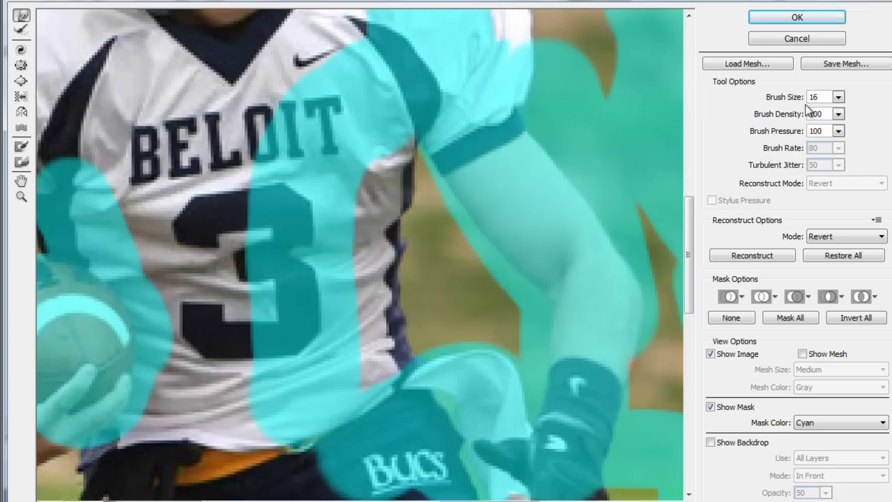
pyautogui.click(838, 99)
pyautogui.click(770, 116)
pyautogui.click(418, 253)
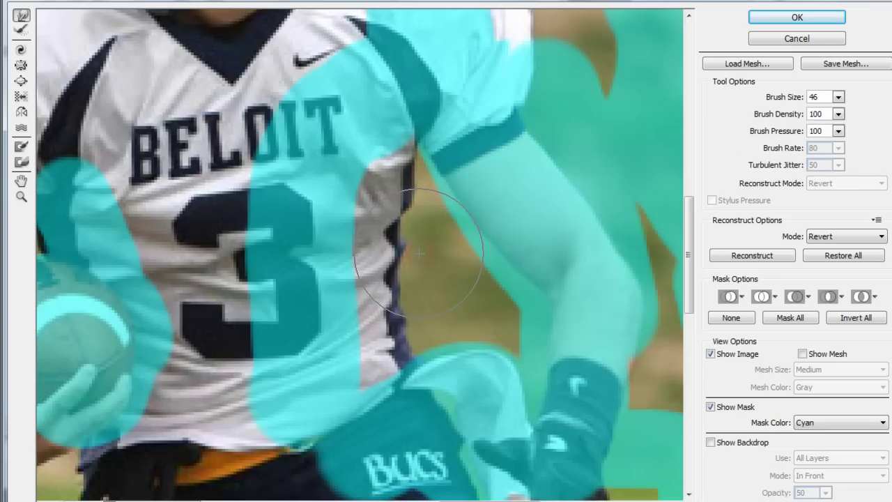
pyautogui.moveTo(424, 292); pyautogui.dragTo(431, 316)
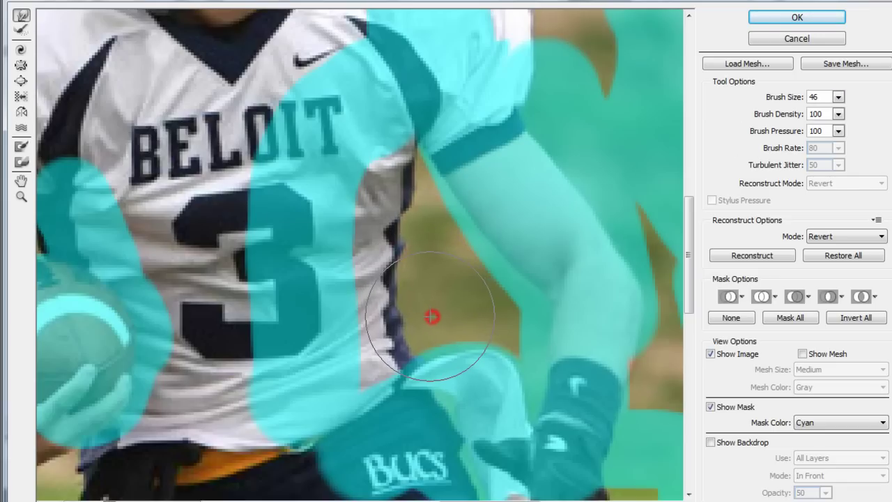
# View the image at actual pixels, erase the whole freeze mask from the player and apply the Liquify changes.
pyautogui.press('z')
pyautogui.rightClick(446, 272)
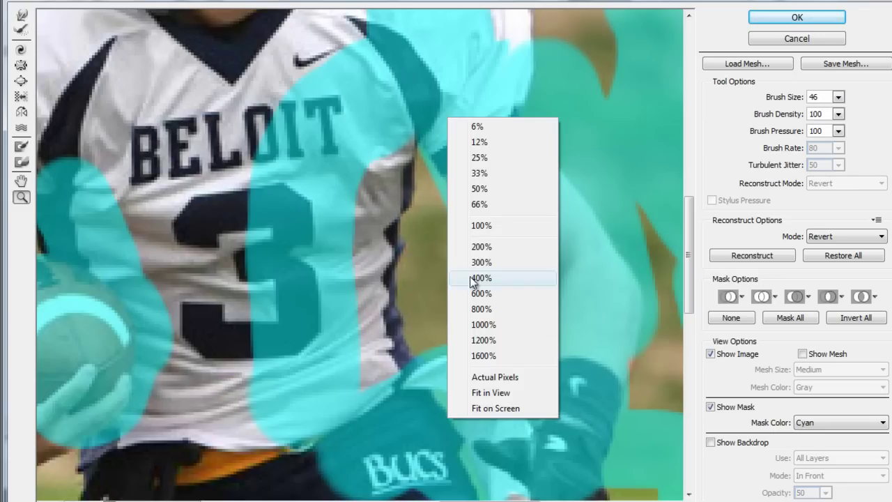
pyautogui.click(518, 380)
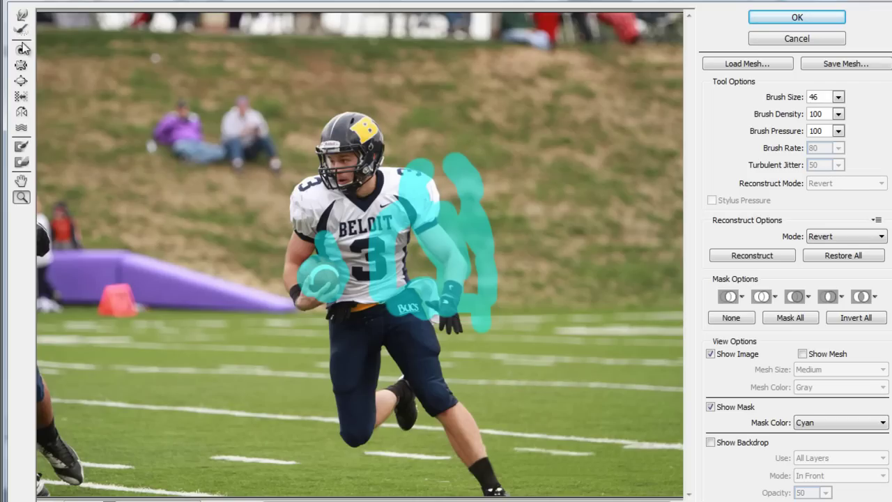
pyautogui.click(21, 162)
pyautogui.moveTo(336, 221)
pyautogui.mouseDown()
pyautogui.moveTo(292, 287)
pyautogui.moveTo(328, 292)
pyautogui.moveTo(418, 174)
pyautogui.moveTo(453, 209)
pyautogui.moveTo(467, 171)
pyautogui.mouseUp()
pyautogui.moveTo(440, 204)
pyautogui.mouseDown()
pyautogui.moveTo(492, 192)
pyautogui.moveTo(472, 236)
pyautogui.mouseUp()
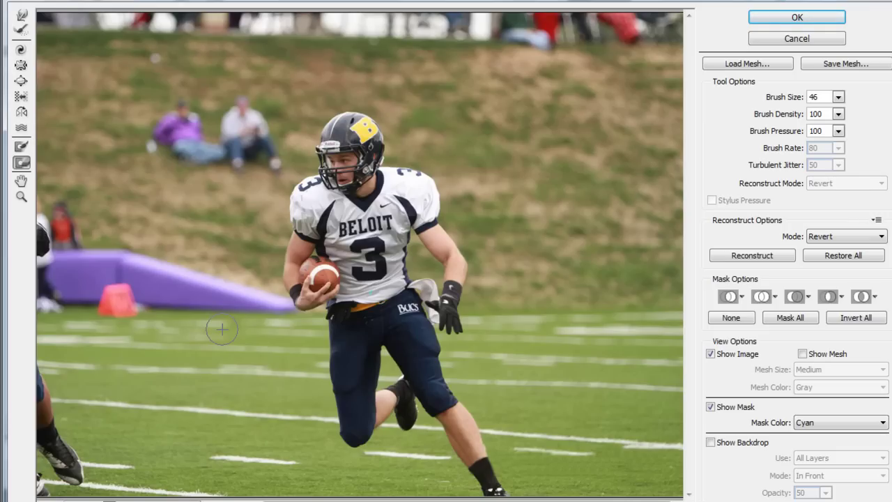
pyautogui.click(773, 19)
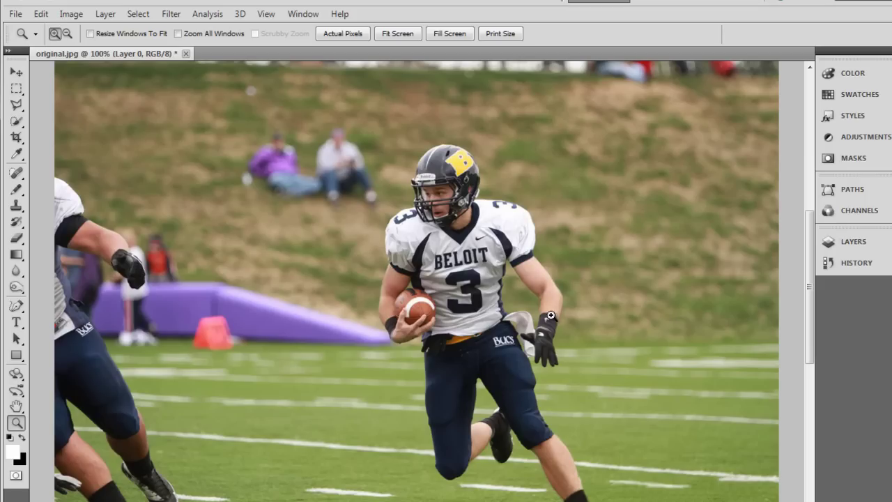
# Set up the Burn tool with the Shadows range and 25% exposure.
pyautogui.click(17, 285)
pyautogui.click(73, 286)
pyautogui.click(16, 288)
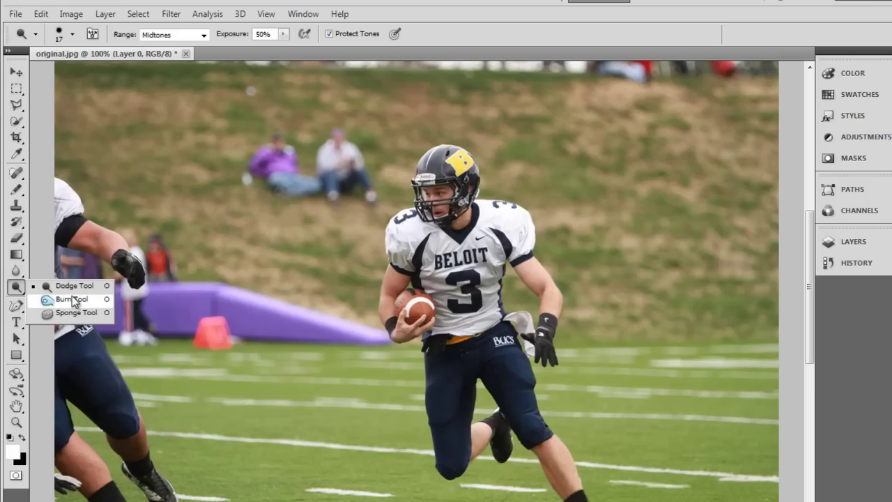
pyautogui.click(72, 299)
pyautogui.click(282, 34)
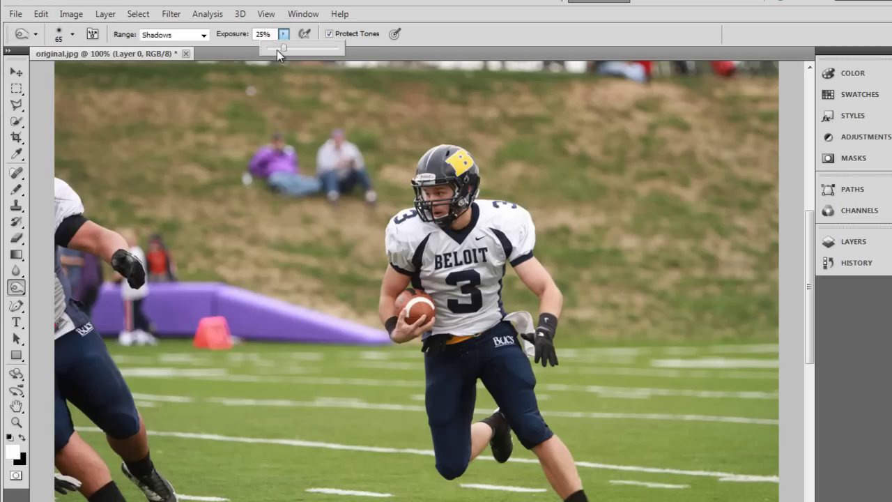
pyautogui.click(202, 34)
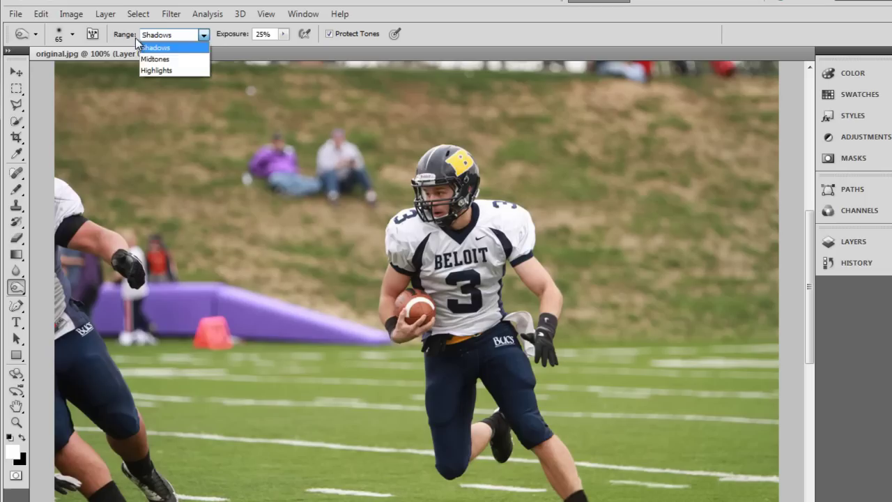
pyautogui.click(183, 47)
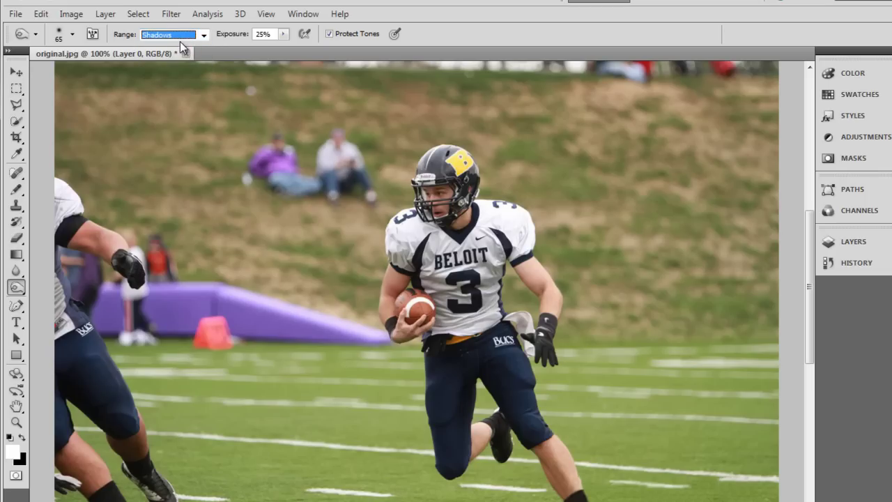
# Shade the player's free arm with light Burn strokes from the elbow area down to the glove.
pyautogui.moveTo(529, 275); pyautogui.dragTo(550, 303)
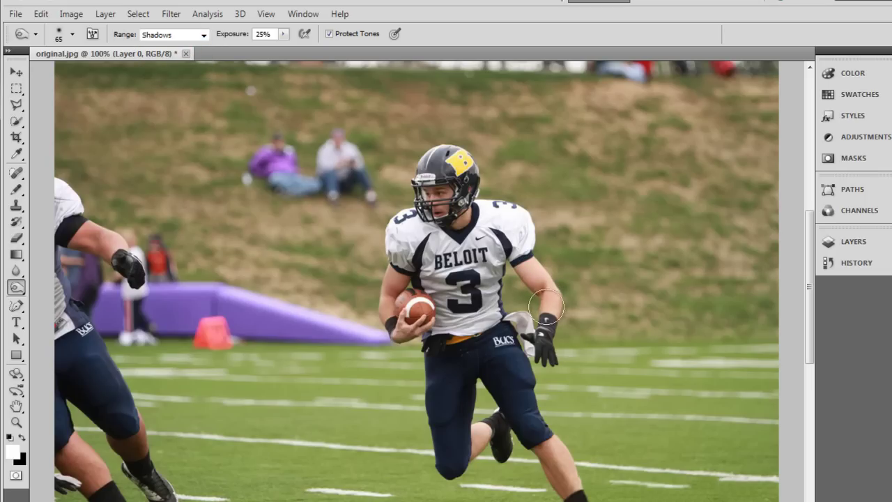
pyautogui.click(533, 271)
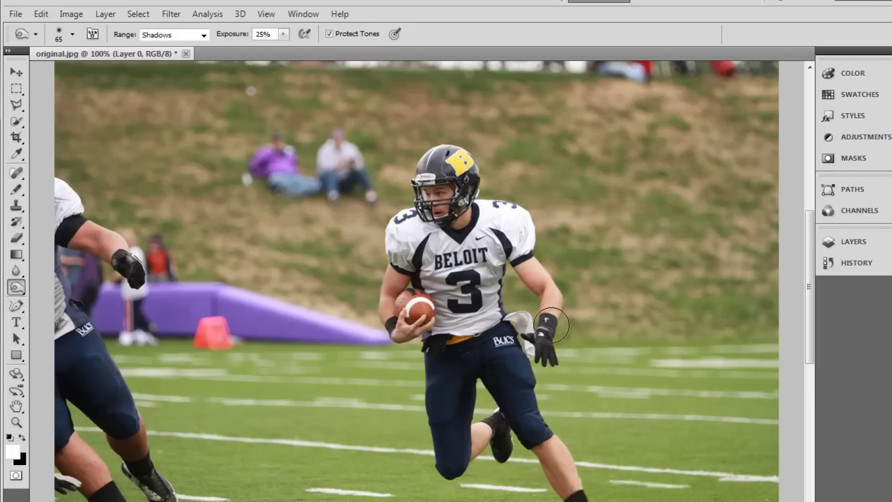
pyautogui.click(541, 325)
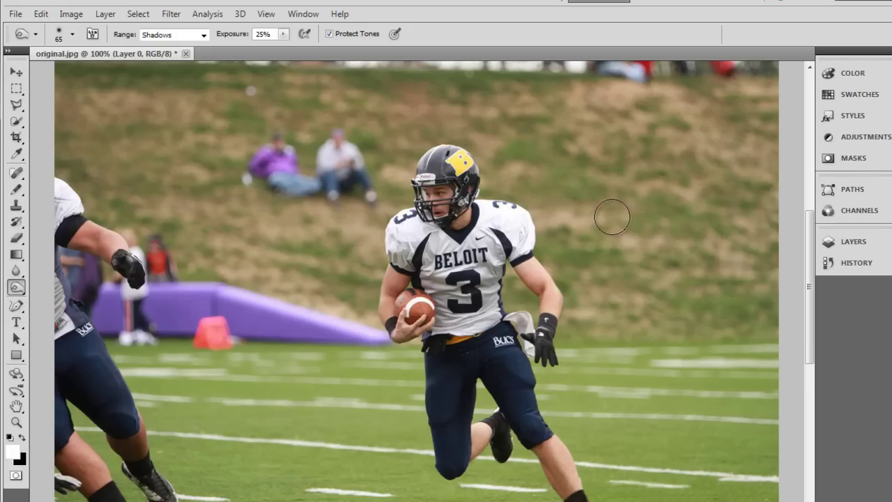
# Add a new layer and place the unedited original image file above the edited photo, aligned at X 512 px.
pyautogui.press('F7')
pyautogui.click(722, 343)
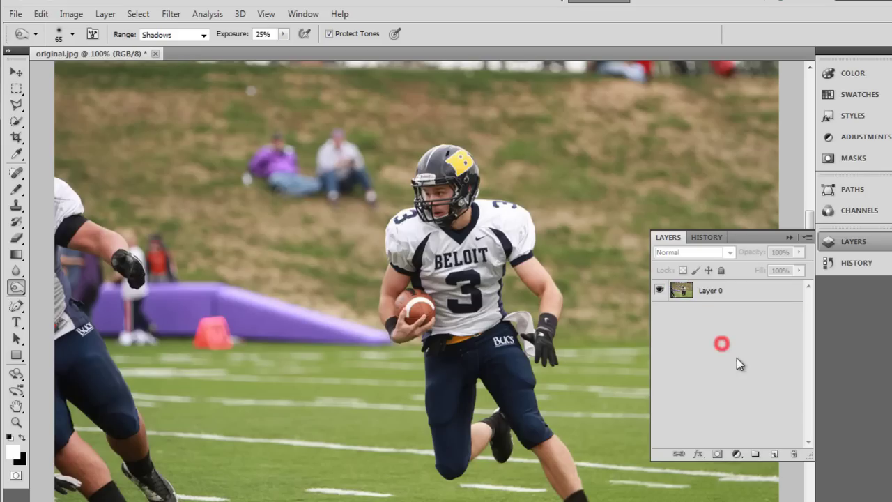
pyautogui.click(775, 455)
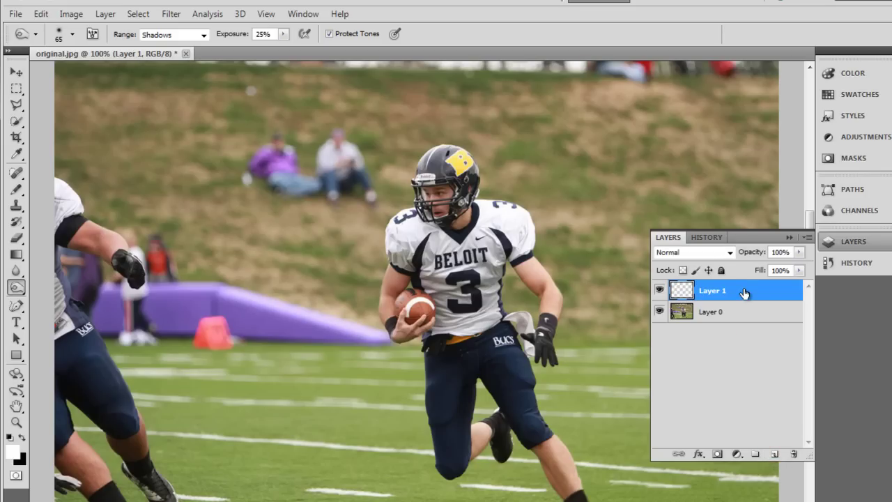
pyautogui.click(418, 501)
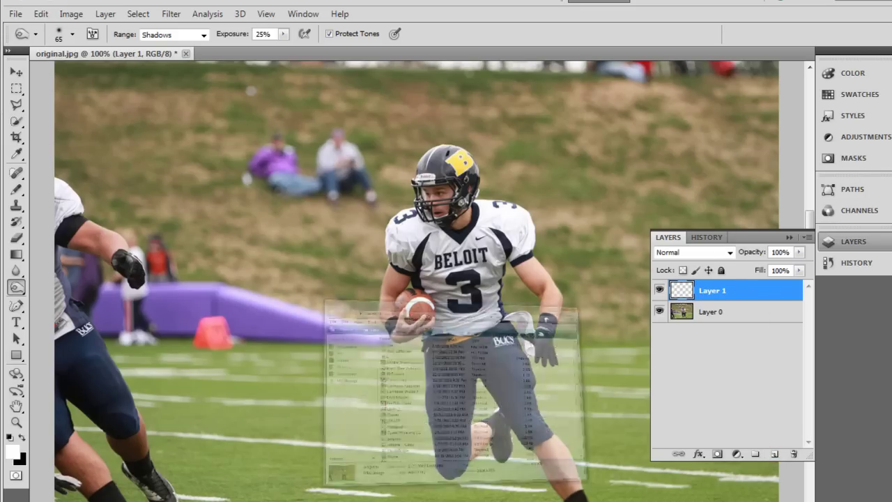
pyautogui.moveTo(465, 323); pyautogui.dragTo(519, 306)
pyautogui.scroll(-2, 531, 347)
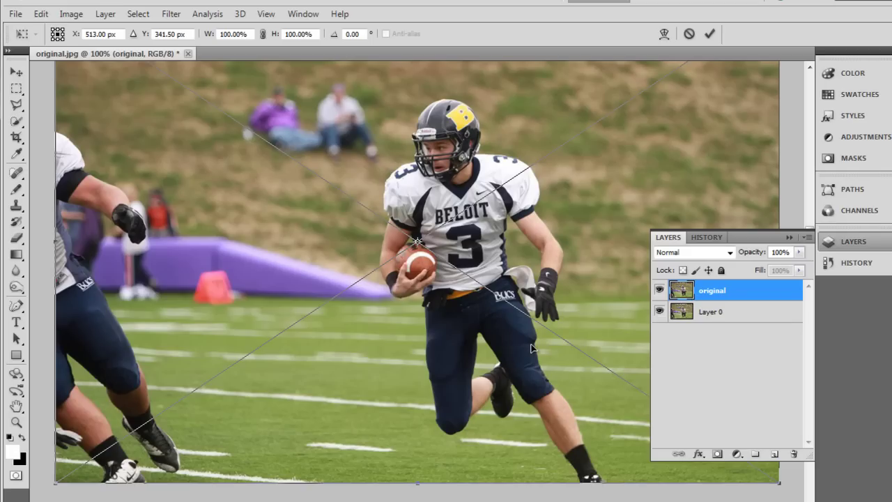
pyautogui.moveTo(505, 341); pyautogui.dragTo(504, 340)
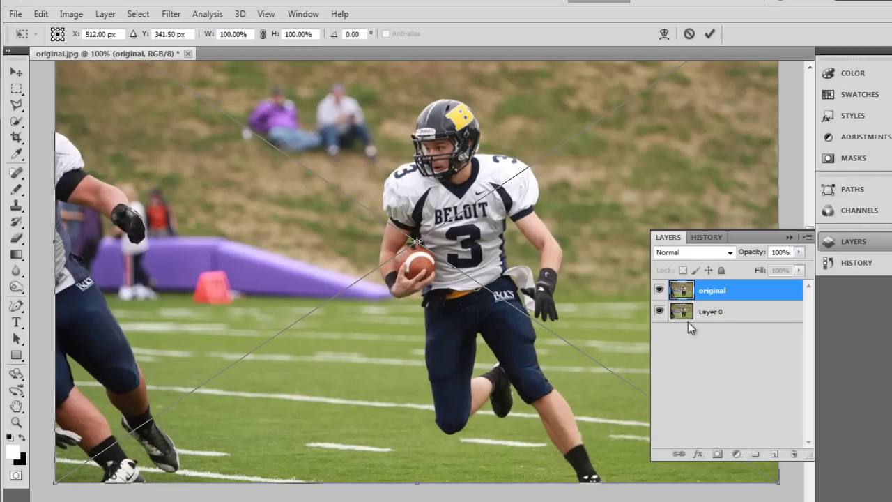
pyautogui.press('Return')
# Compare the player before and after the edits by repeatedly showing and hiding the original layer, leaving it hidden.
pyautogui.press('o')
pyautogui.scroll(3, 712, 363)
pyautogui.click(659, 289)
pyautogui.click(658, 290)
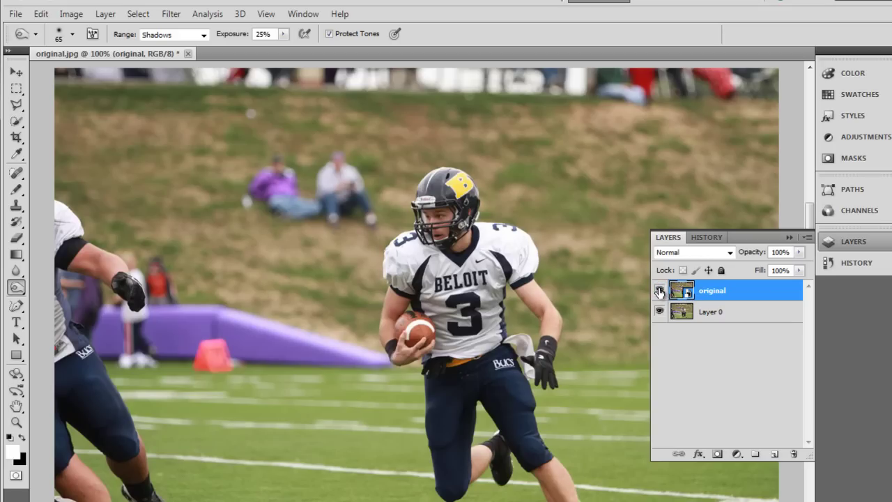
pyautogui.click(660, 293)
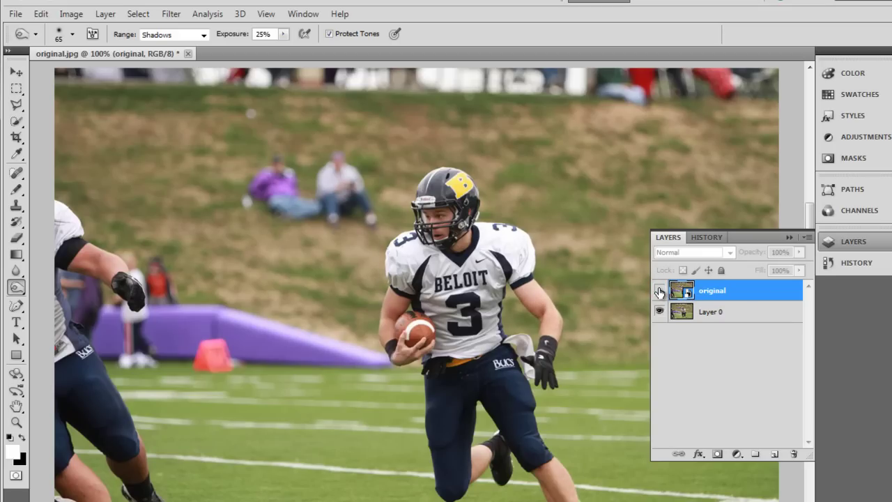
pyautogui.click(660, 293)
pyautogui.click(660, 293)
pyautogui.click(659, 293)
pyautogui.click(660, 292)
pyautogui.click(660, 292)
pyautogui.click(659, 293)
pyautogui.click(660, 292)
pyautogui.click(660, 293)
pyautogui.click(660, 293)
pyautogui.click(660, 293)
pyautogui.click(660, 293)
pyautogui.click(660, 293)
pyautogui.click(660, 292)
pyautogui.click(659, 292)
pyautogui.click(661, 292)
pyautogui.click(661, 293)
pyautogui.click(661, 291)
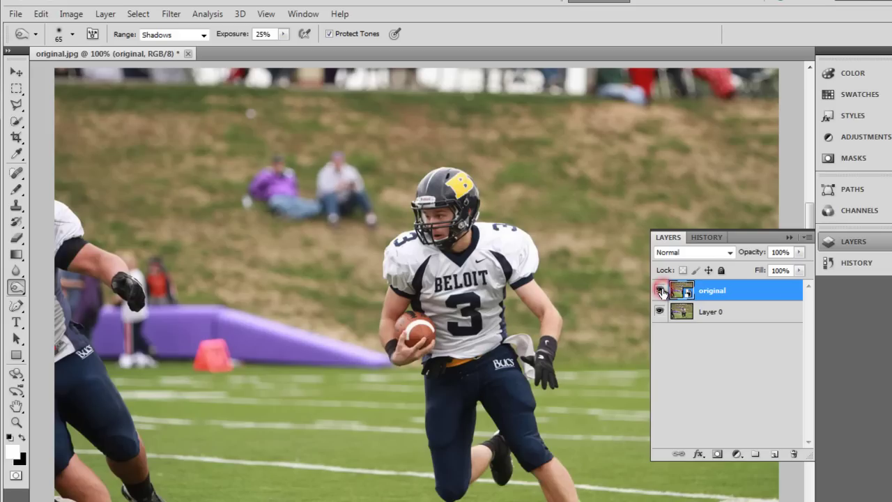
pyautogui.click(661, 292)
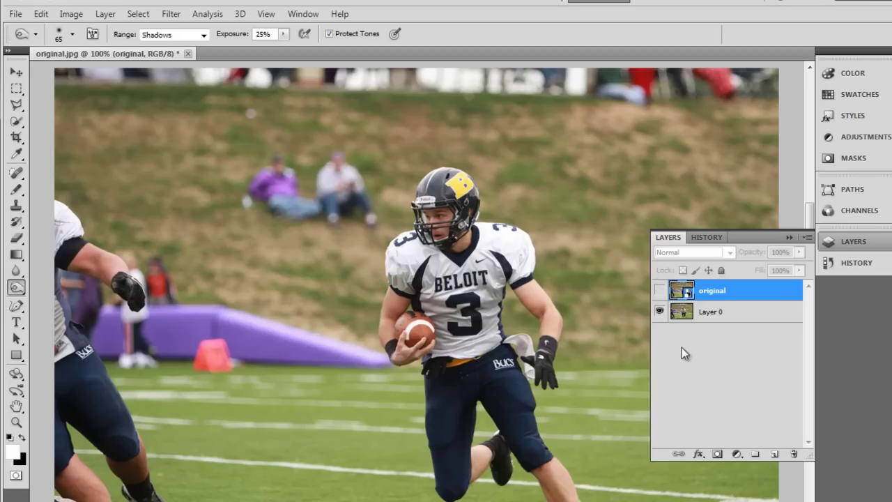